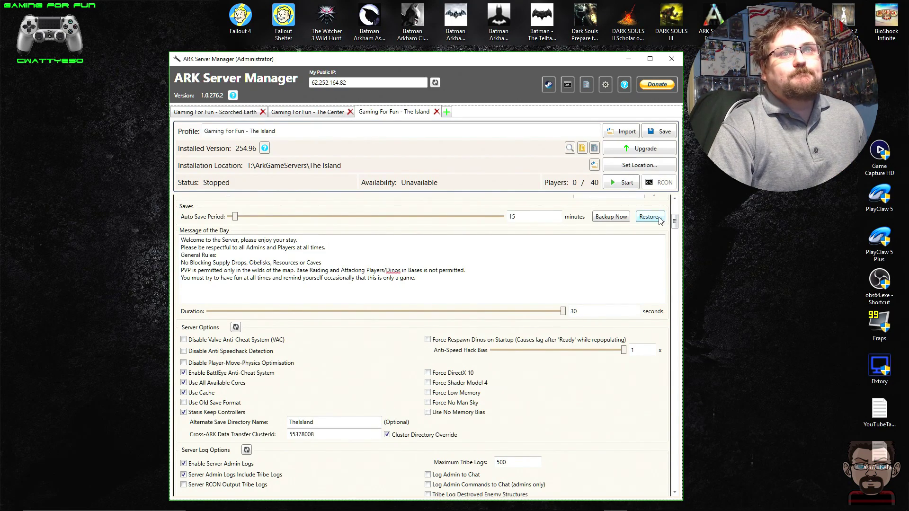
# - Compare the server port and query port settings across The Island, The Center and Scorched Earth profiles
pyautogui.moveTo(676, 222); pyautogui.dragTo(675, 206)
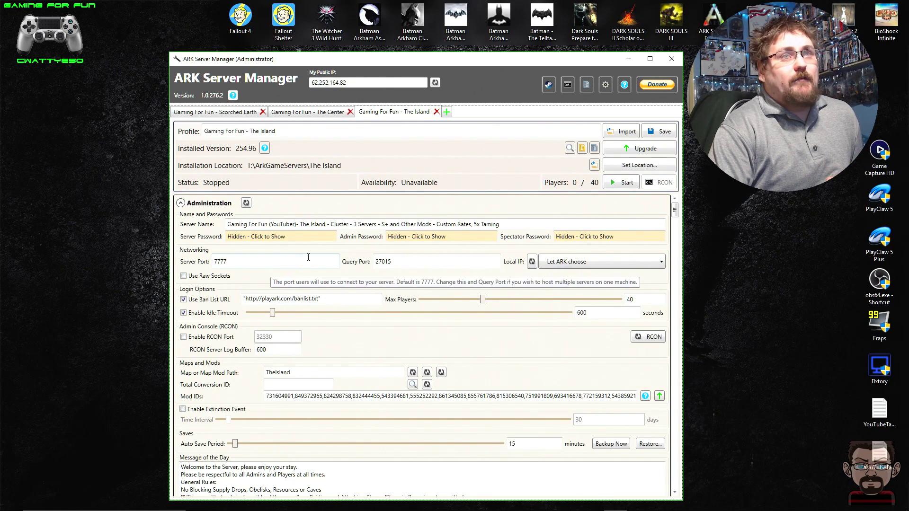
pyautogui.moveTo(372, 267)
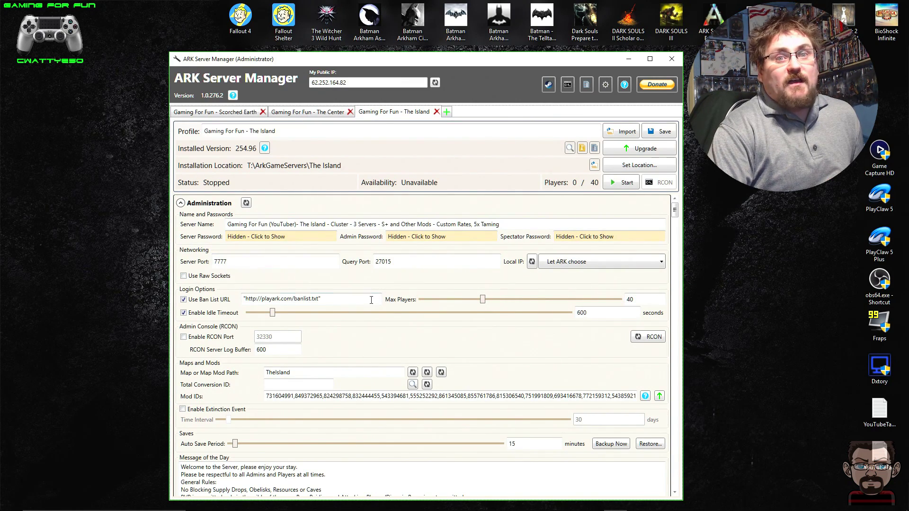
pyautogui.moveTo(330, 278)
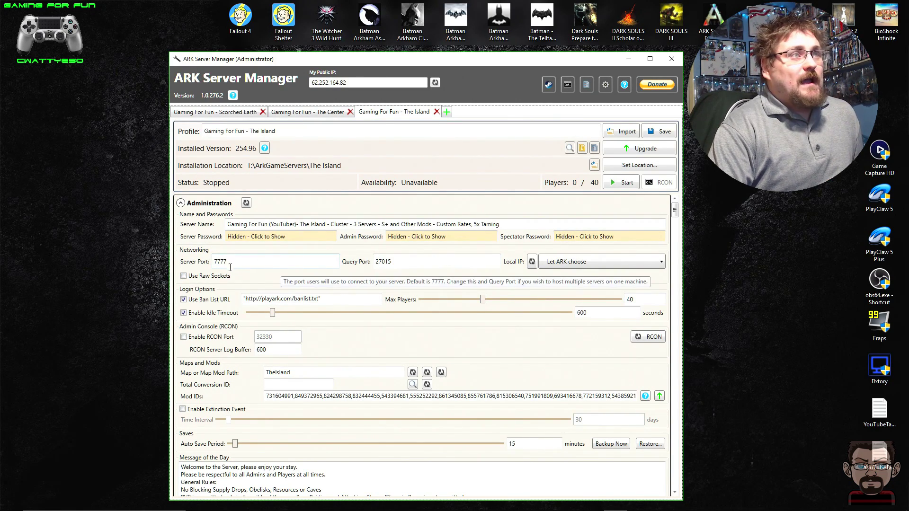
pyautogui.moveTo(263, 265)
pyautogui.moveTo(402, 265)
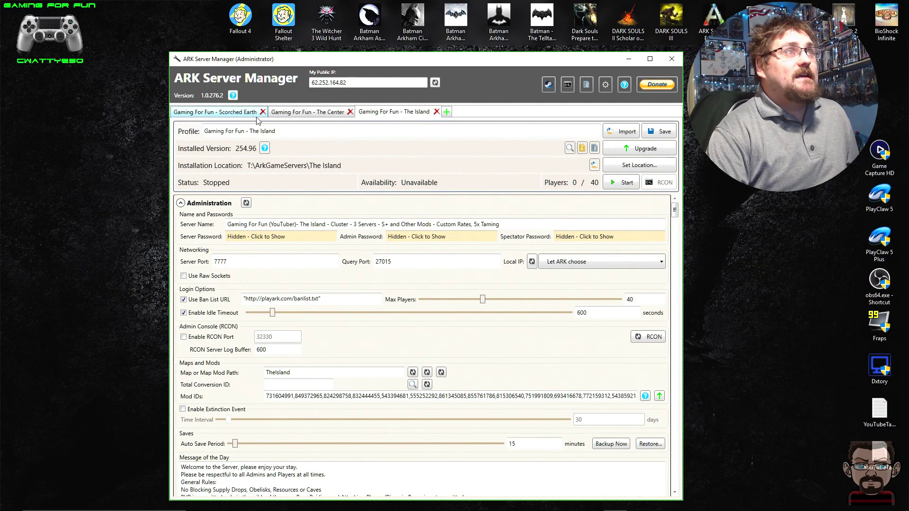
pyautogui.click(291, 115)
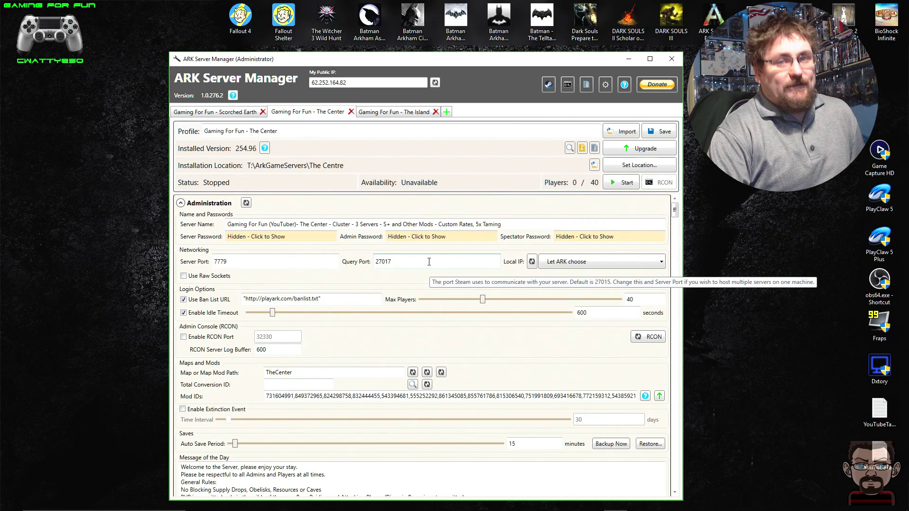
pyautogui.click(185, 113)
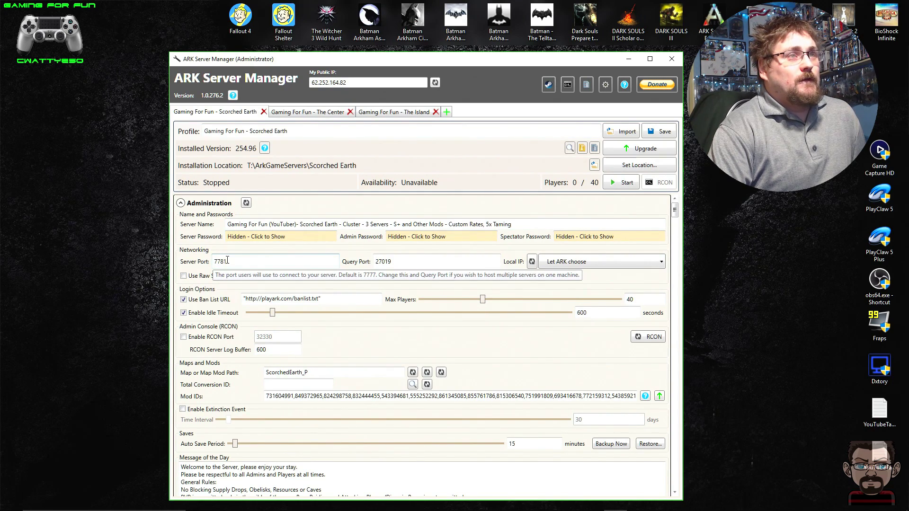
pyautogui.click(363, 113)
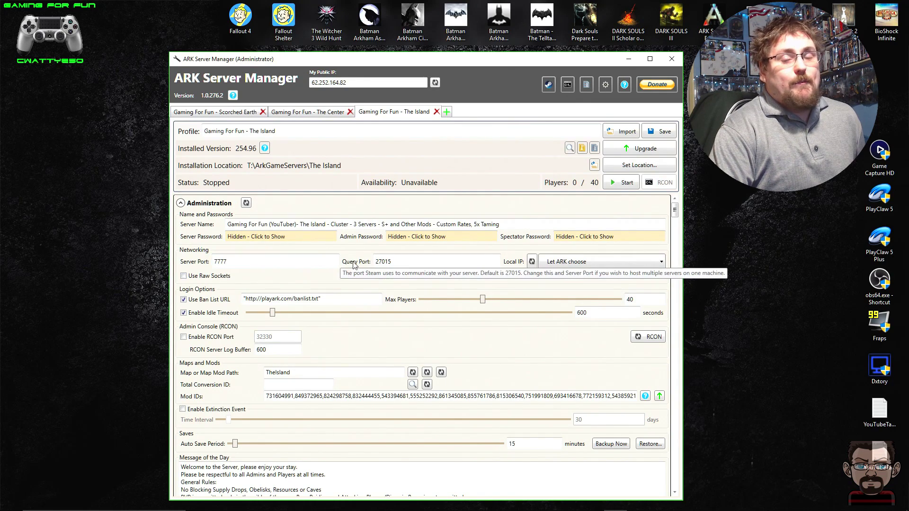
pyautogui.click(308, 114)
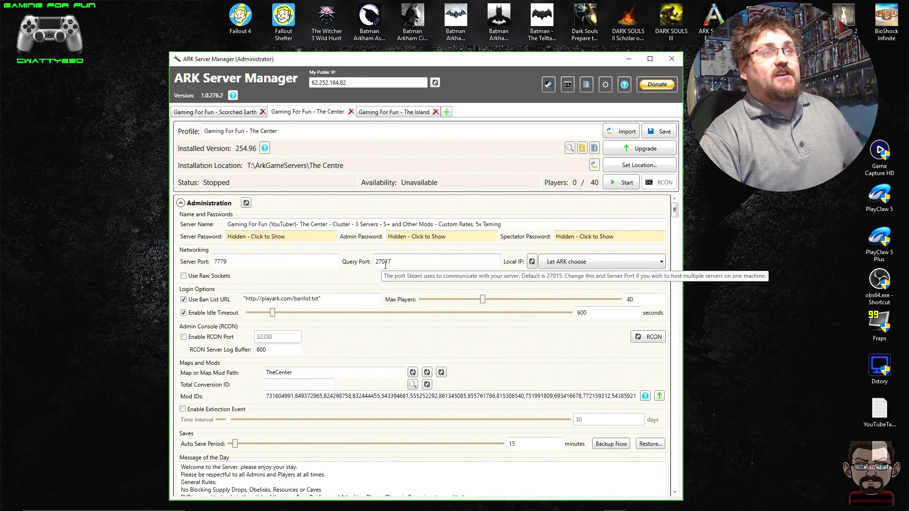
pyautogui.click(216, 111)
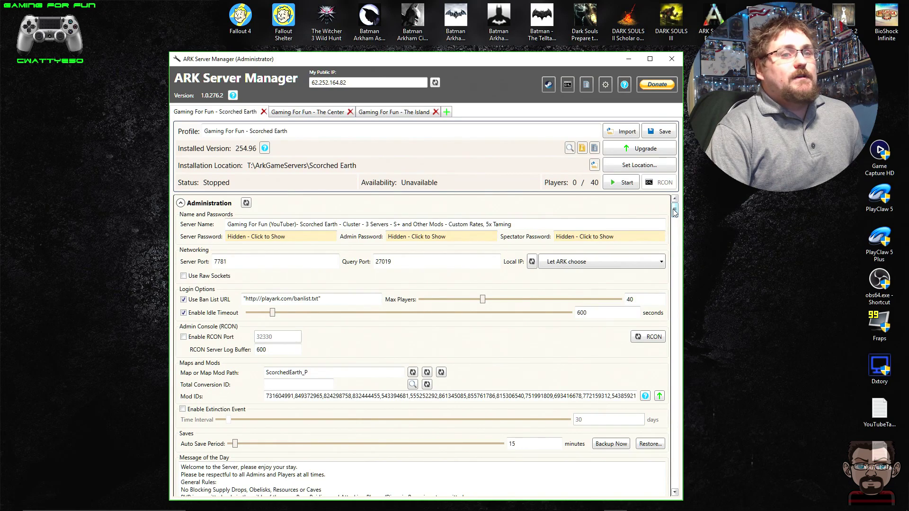
# - Compare the alternate save directory name, cross-ARK cluster ID and cluster directory override across all three server profiles
pyautogui.moveTo(676, 493); pyautogui.dragTo(676, 494)
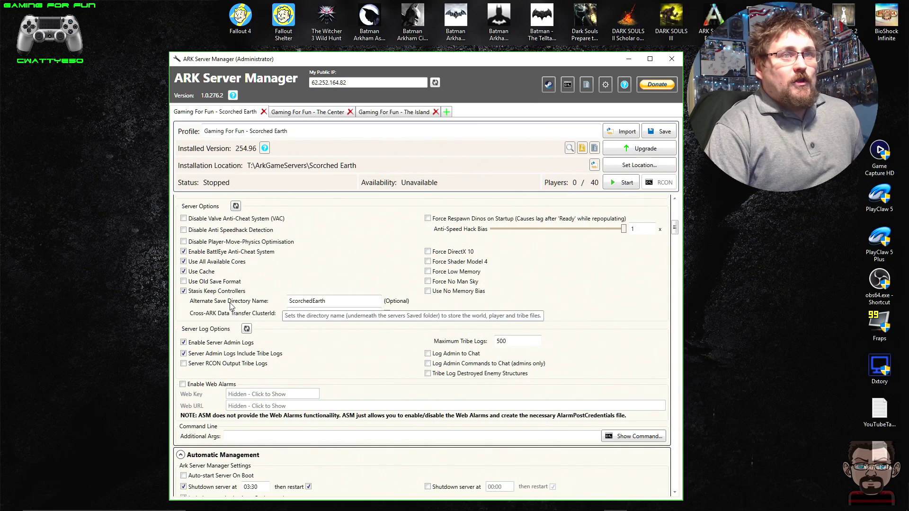
pyautogui.moveTo(219, 303)
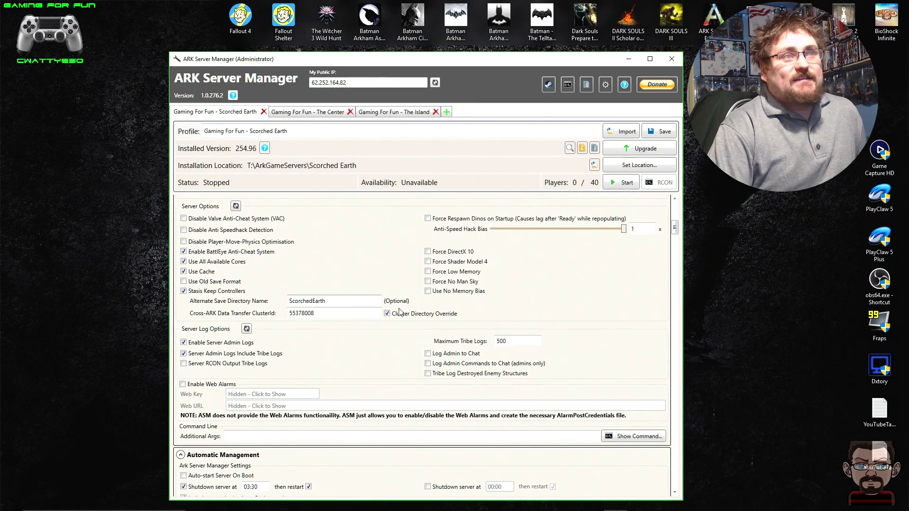
pyautogui.moveTo(379, 302)
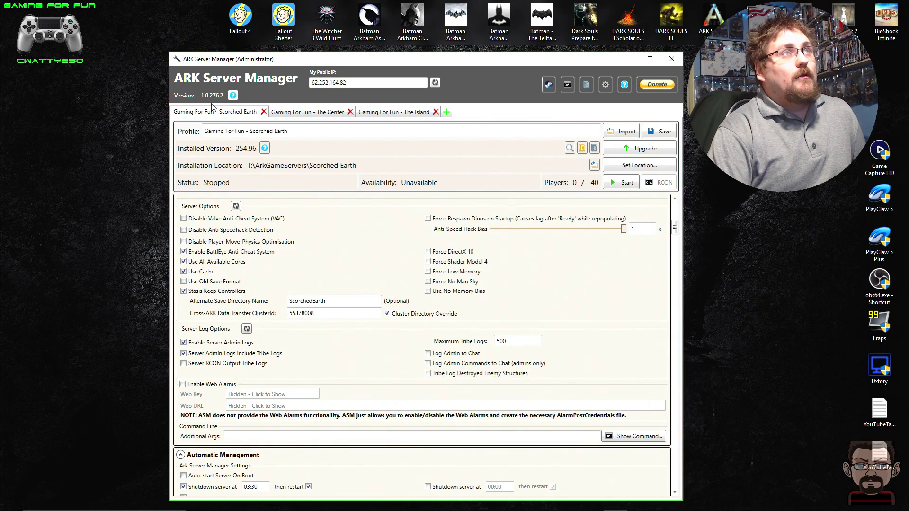
pyautogui.click(294, 113)
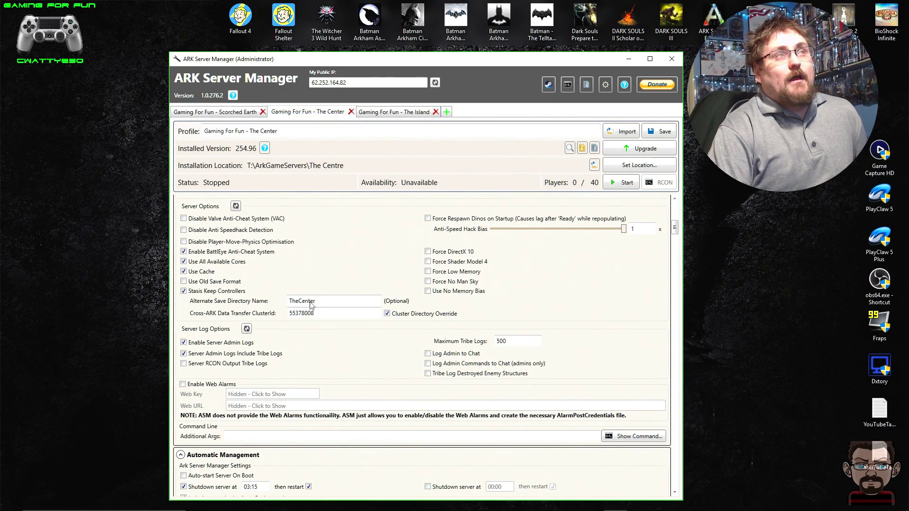
pyautogui.click(375, 114)
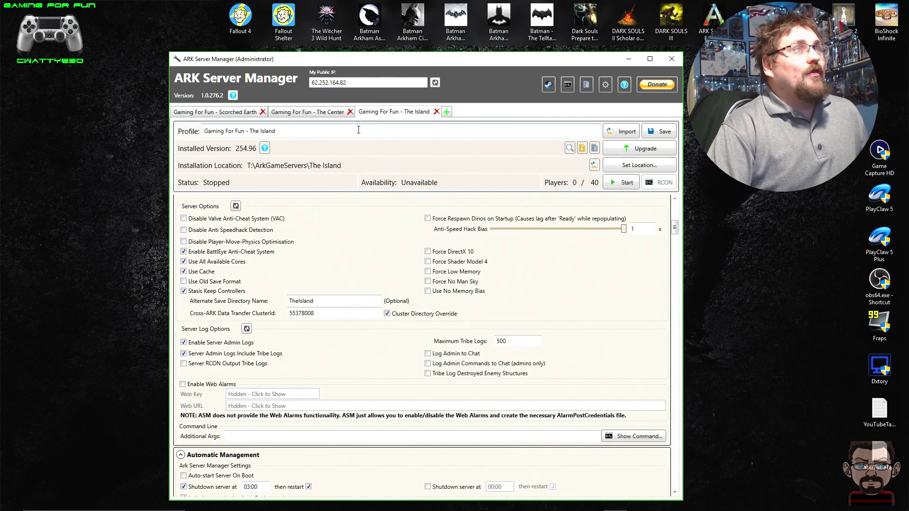
pyautogui.click(313, 113)
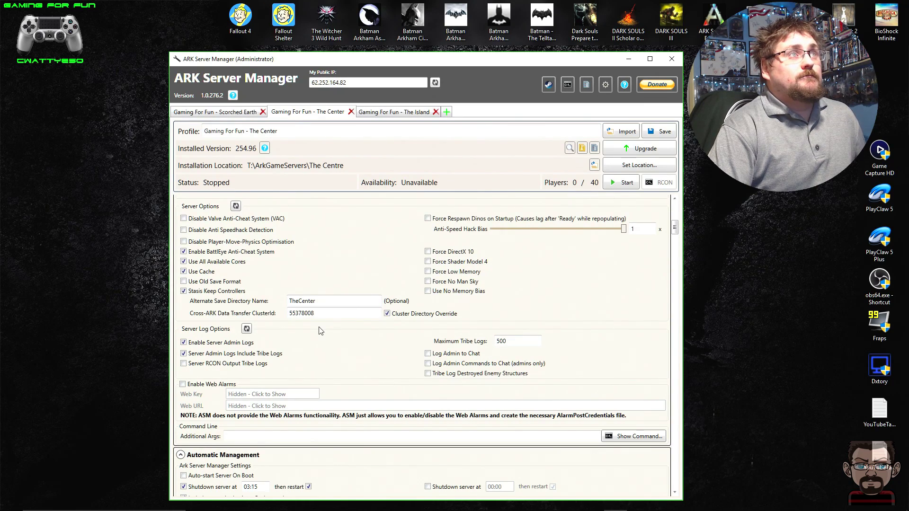
pyautogui.click(215, 115)
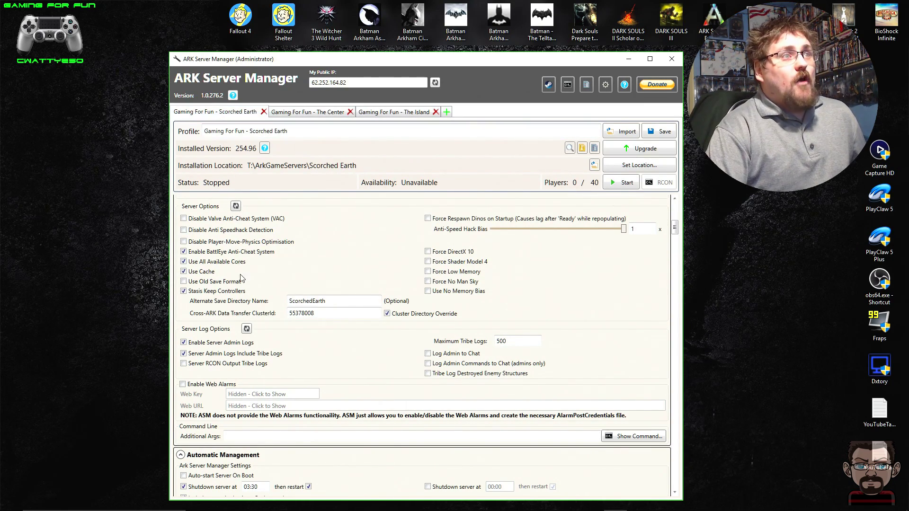
# - Start The Island server, continuing despite the outdated mods
pyautogui.click(374, 114)
pyautogui.click(627, 184)
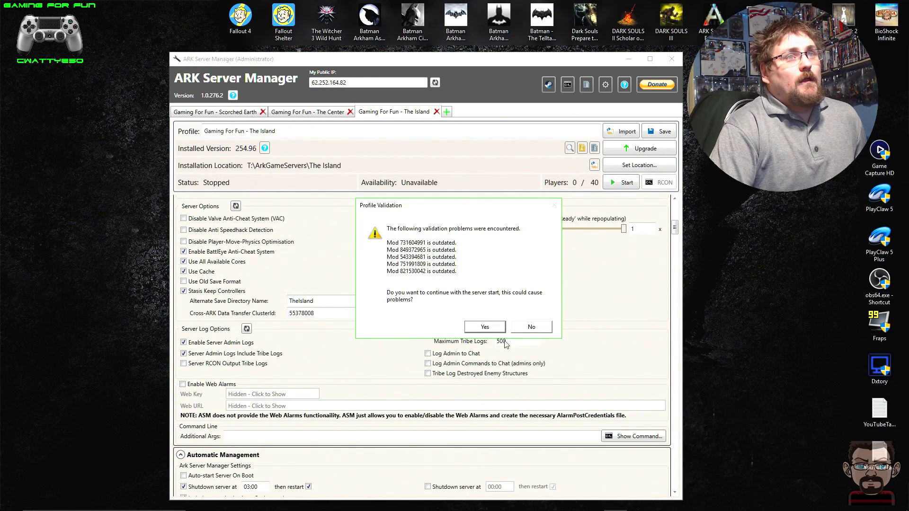
pyautogui.click(491, 331)
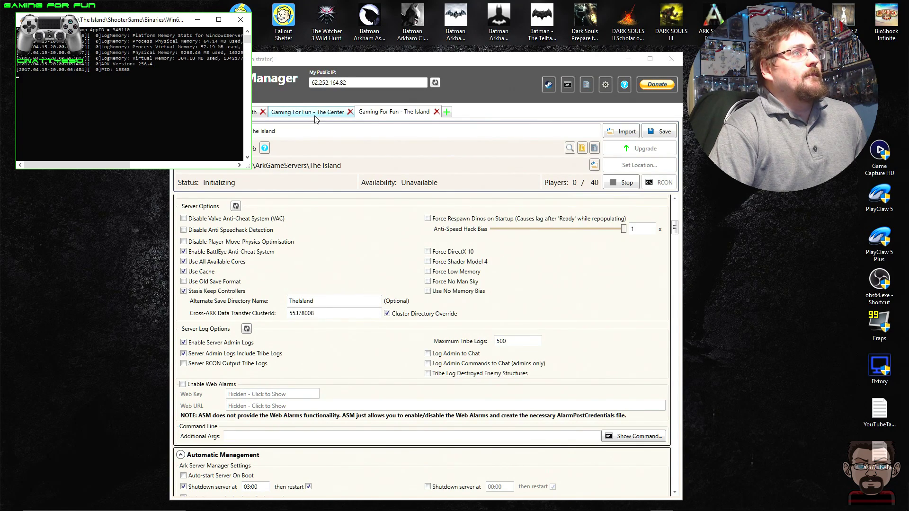
# - Start The Center server, continuing past the profile validation, and place its console window directly below The Island's console
pyautogui.click(316, 119)
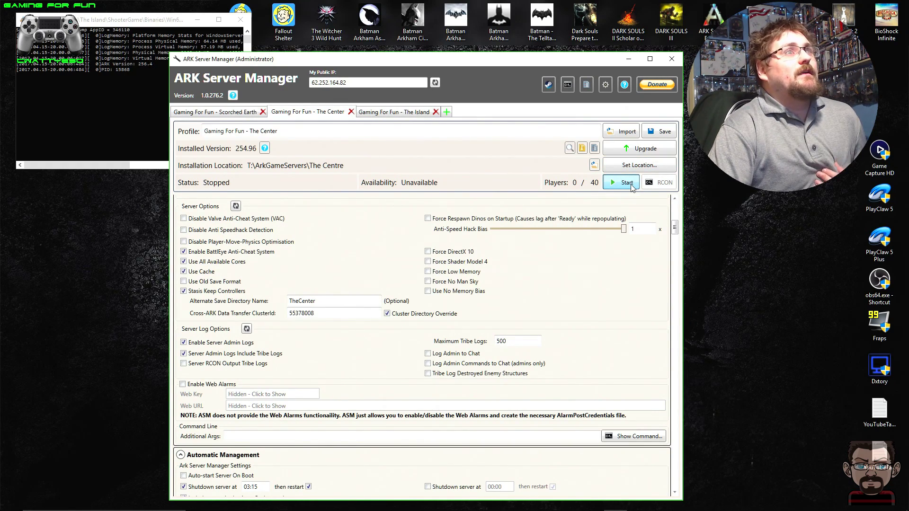
pyautogui.click(631, 184)
pyautogui.click(494, 327)
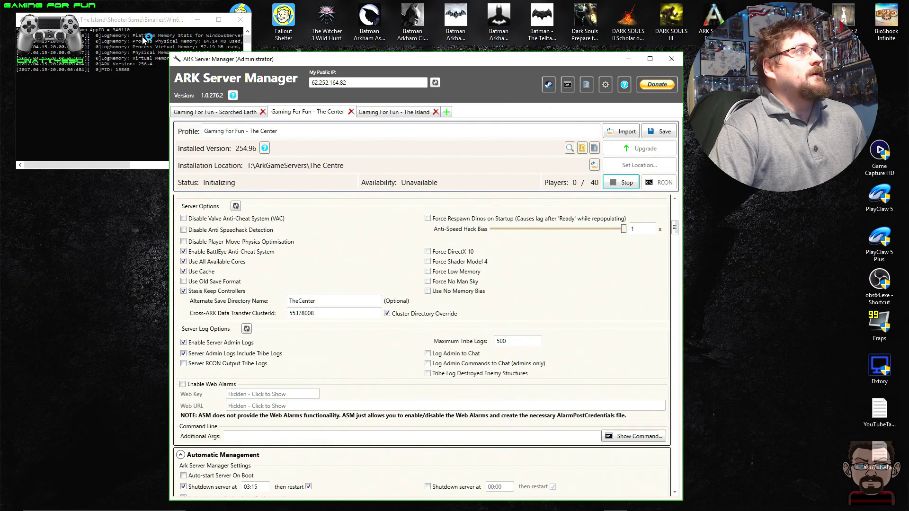
pyautogui.moveTo(95, 154); pyautogui.dragTo(113, 182)
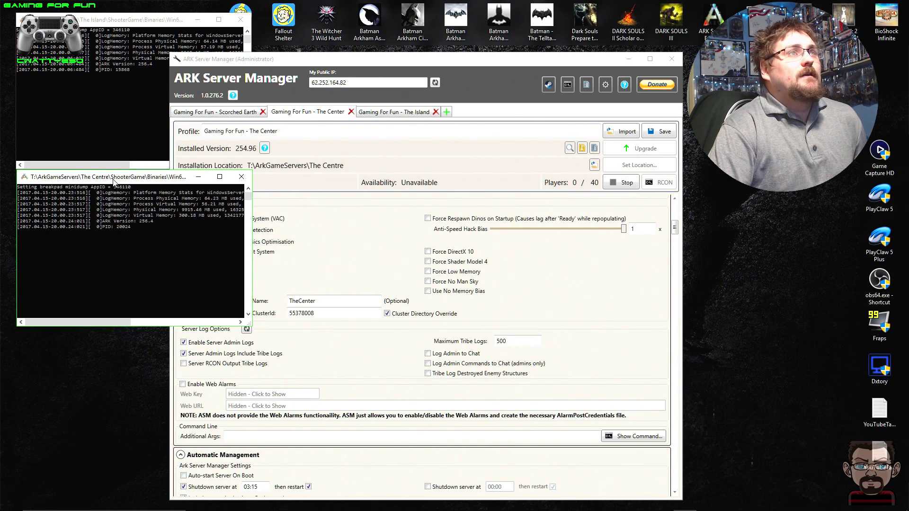
# - Start the Scorched Earth server, place its console below The Center's, and shift the manager window away from the consoles
pyautogui.click(232, 119)
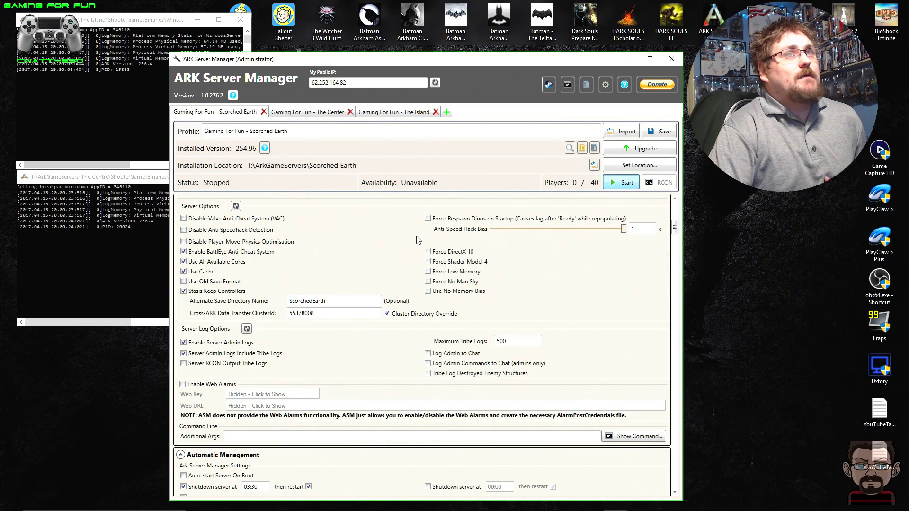
pyautogui.click(486, 327)
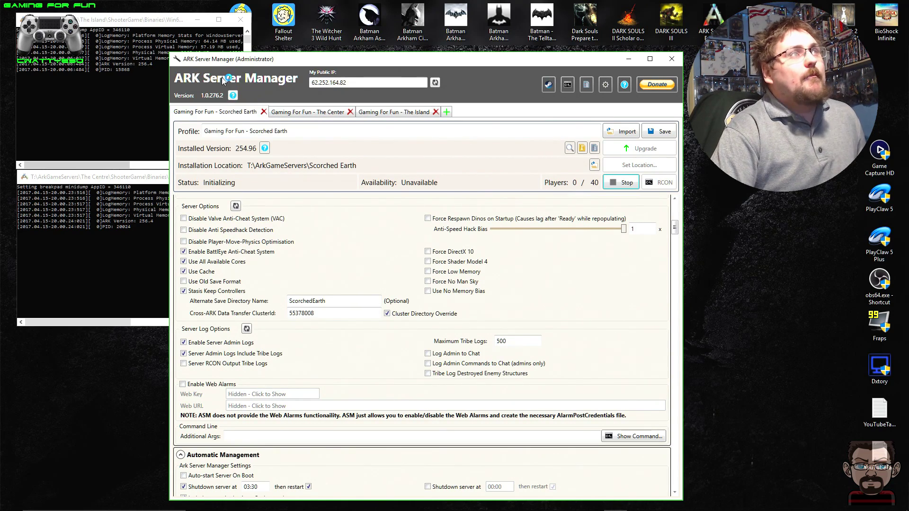
pyautogui.moveTo(166, 69); pyautogui.dragTo(118, 334)
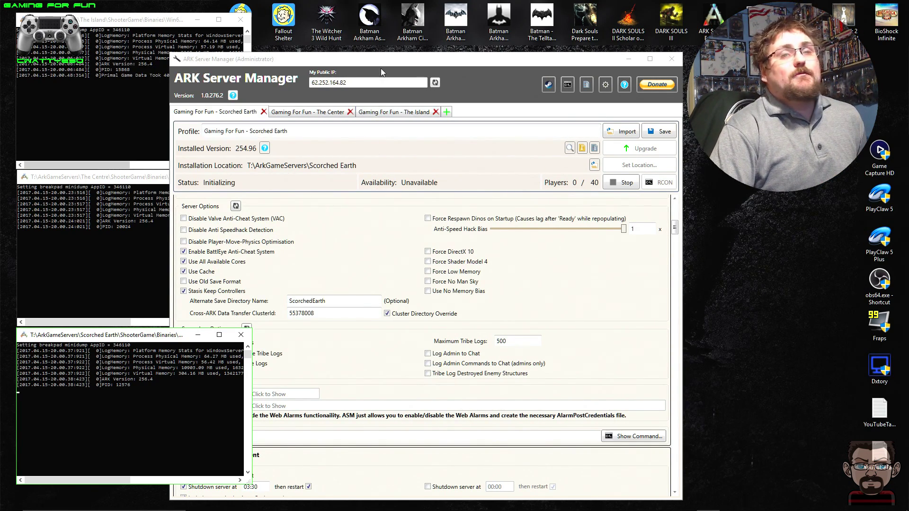
pyautogui.moveTo(360, 62); pyautogui.dragTo(380, 58)
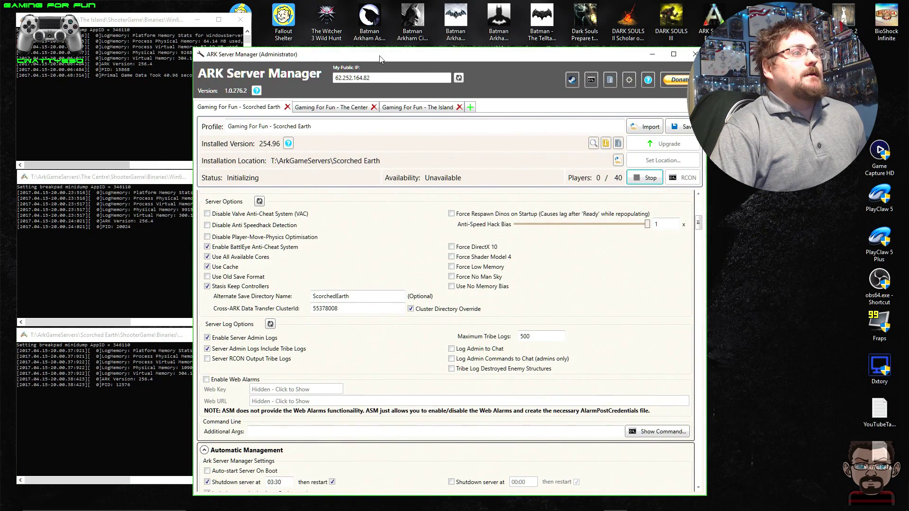
# - Check The Island server's startup progress in its console and its status and availability in the profile
pyautogui.click(395, 112)
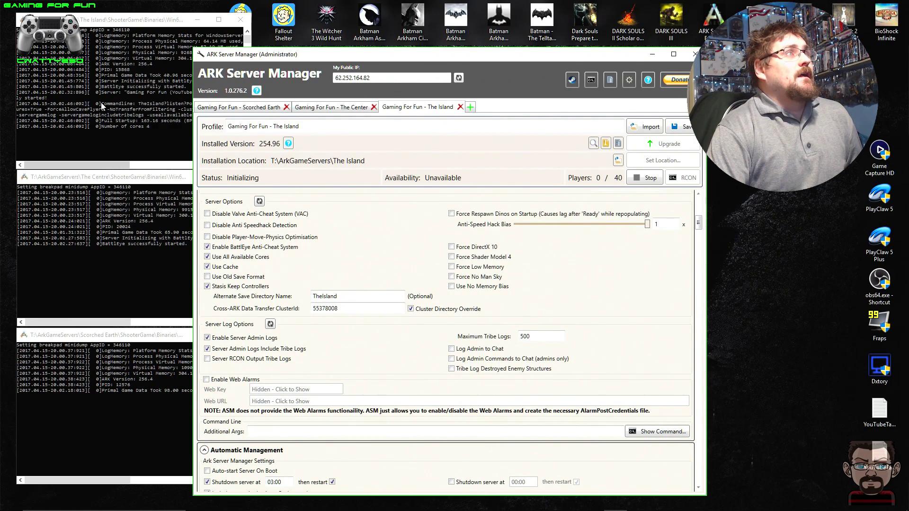
pyautogui.click(116, 24)
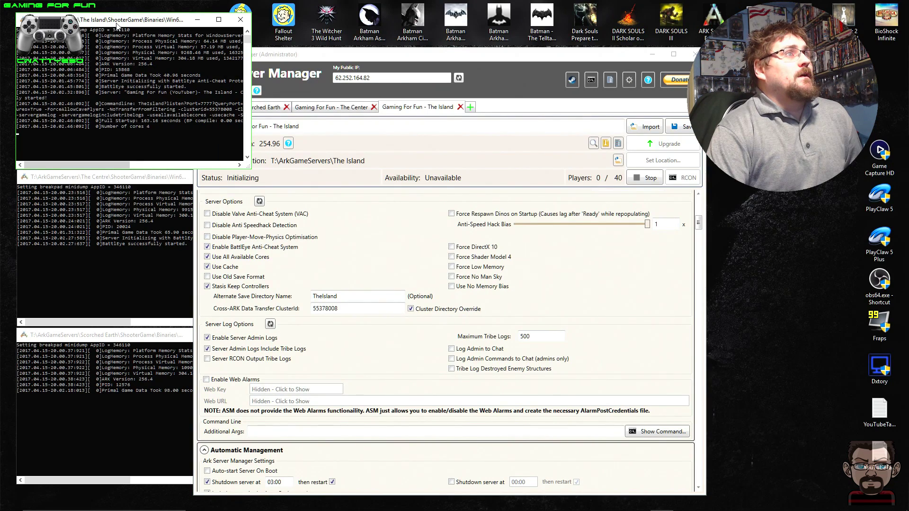
pyautogui.click(411, 105)
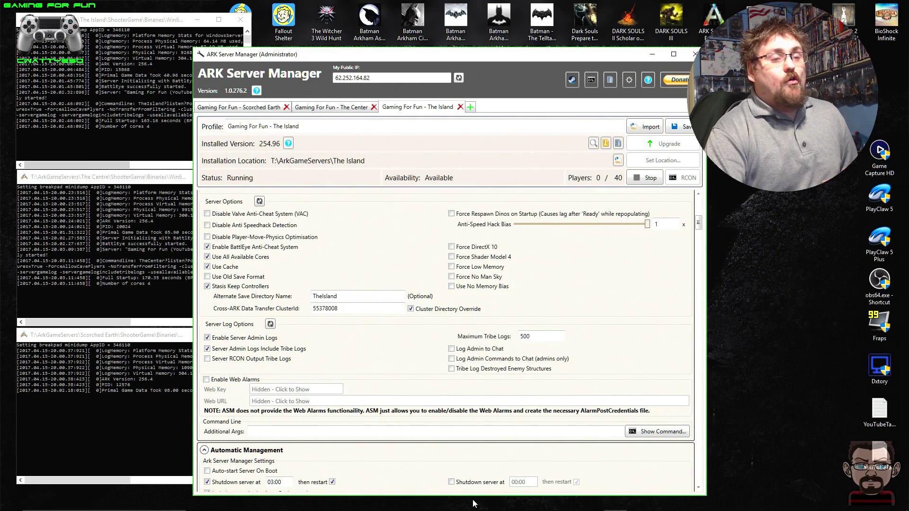
# - Switch to Steam and open the game library
pyautogui.moveTo(473, 509)
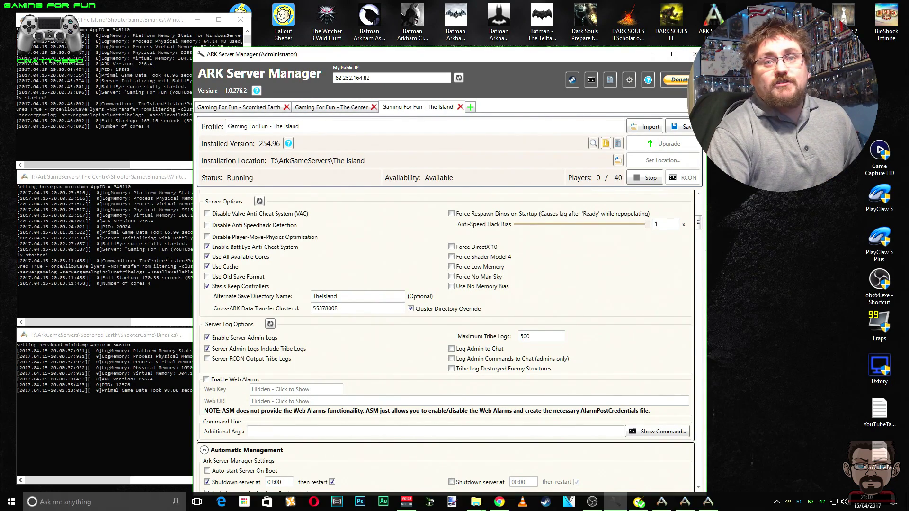
pyautogui.click(776, 502)
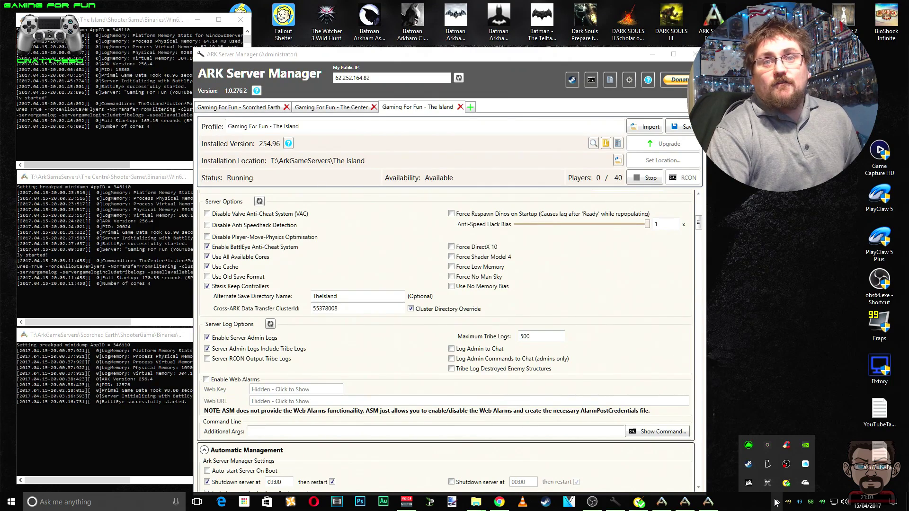
pyautogui.rightClick(749, 464)
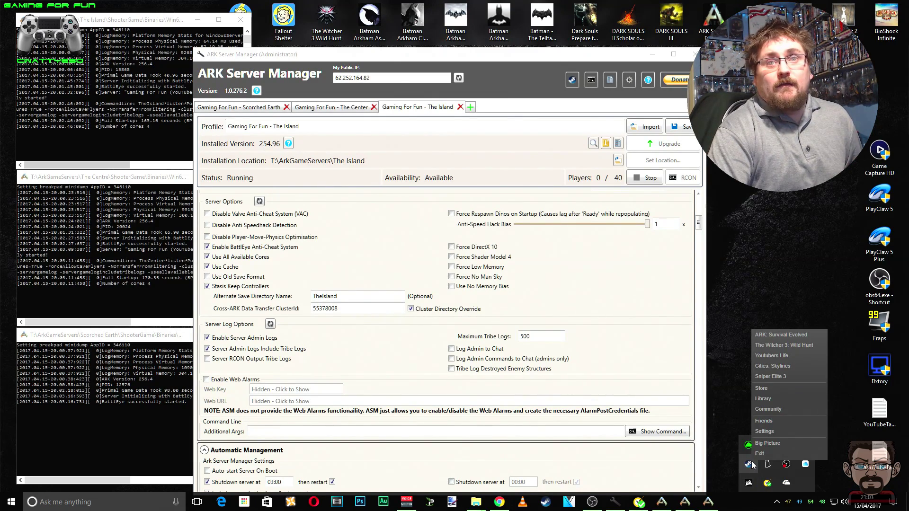
pyautogui.click(764, 398)
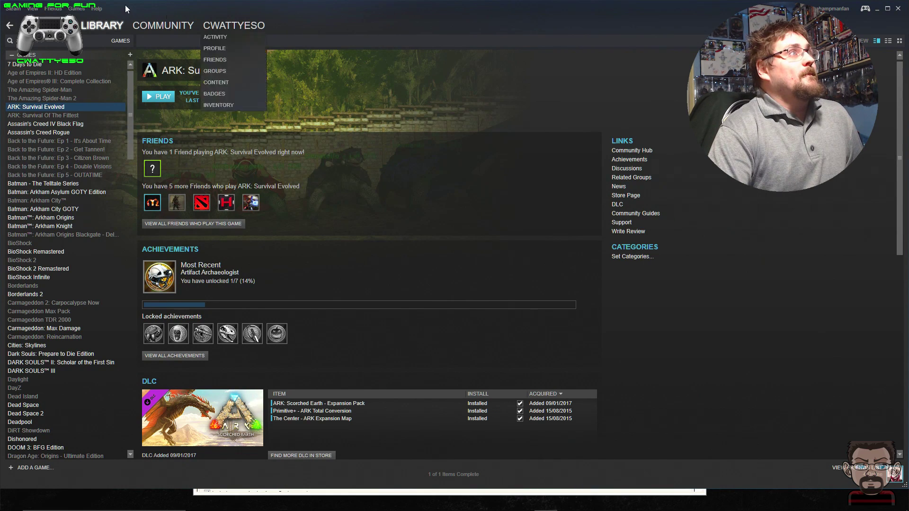
pyautogui.click(32, 9)
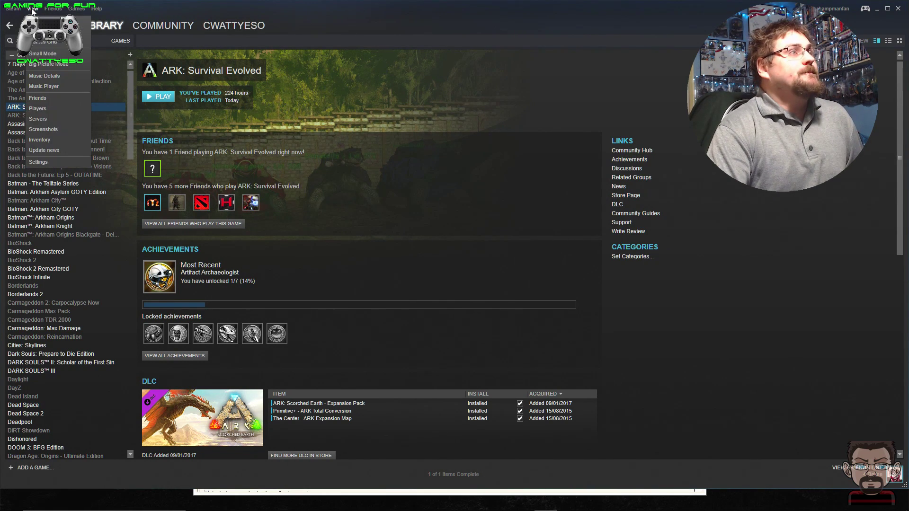
pyautogui.click(34, 120)
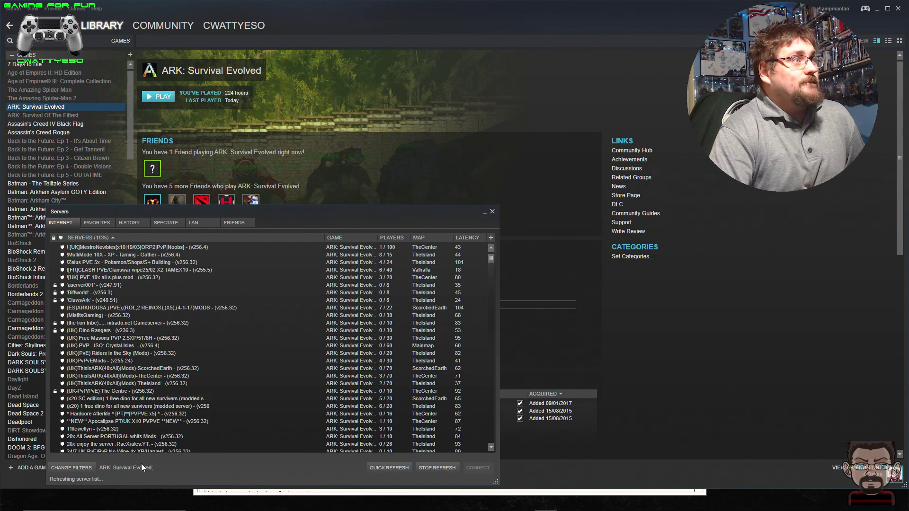
pyautogui.scroll(-20, 141, 276)
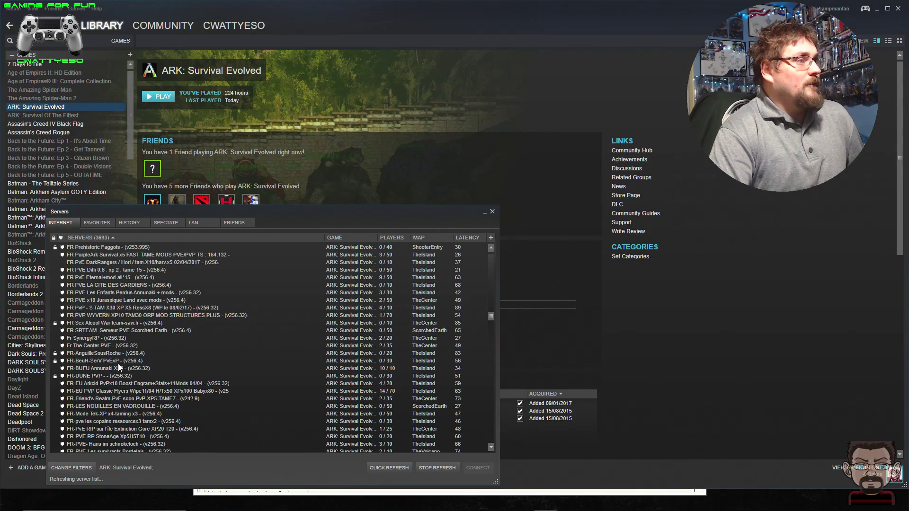
pyautogui.scroll(-10, 118, 363)
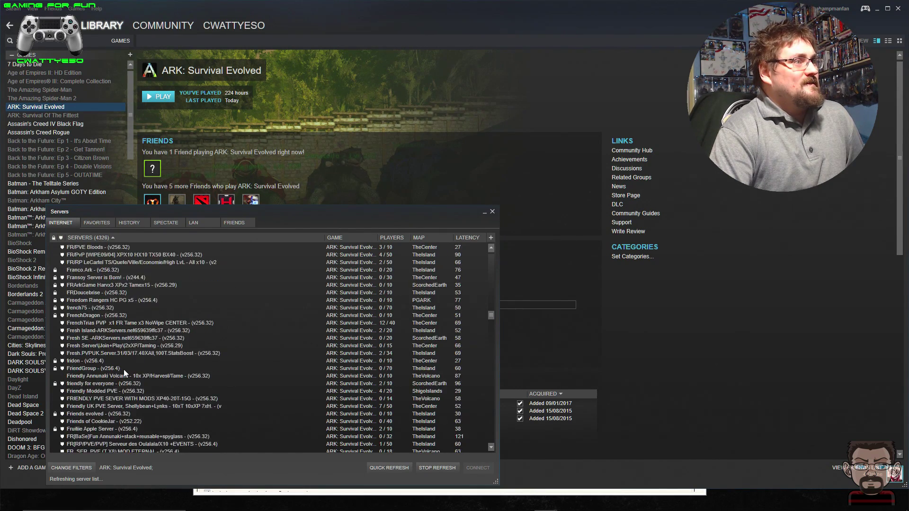
pyautogui.click(429, 468)
pyautogui.scroll(-20, 163, 316)
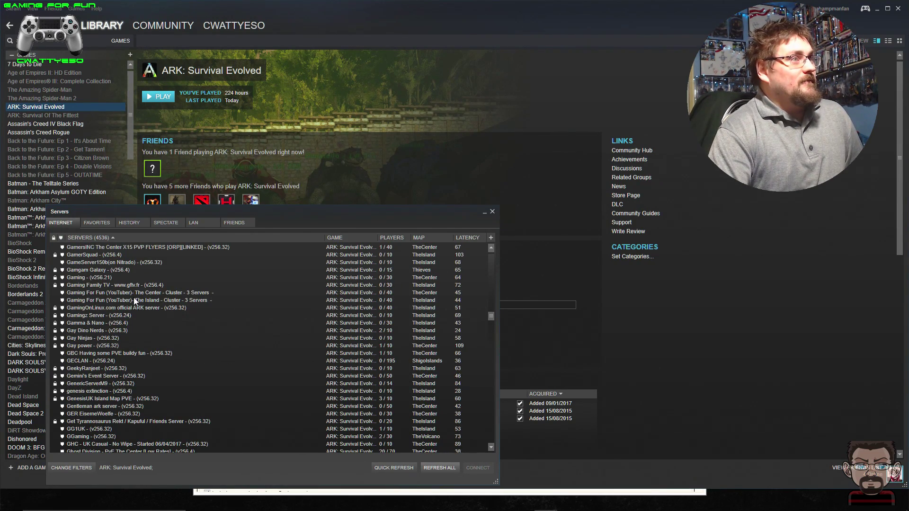
pyautogui.click(130, 292)
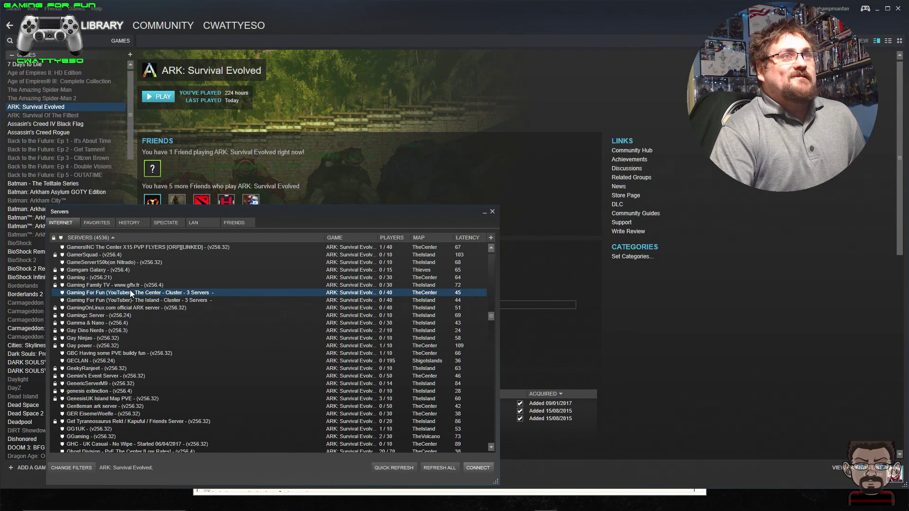
pyautogui.click(107, 301)
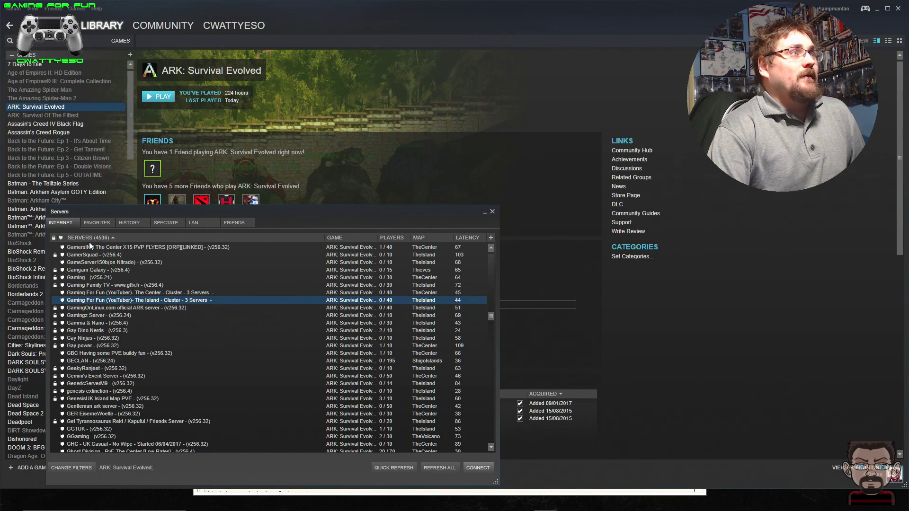
# - Check the favorites and LAN server lists, show the internet list's filter options, and close the server browser
pyautogui.click(105, 222)
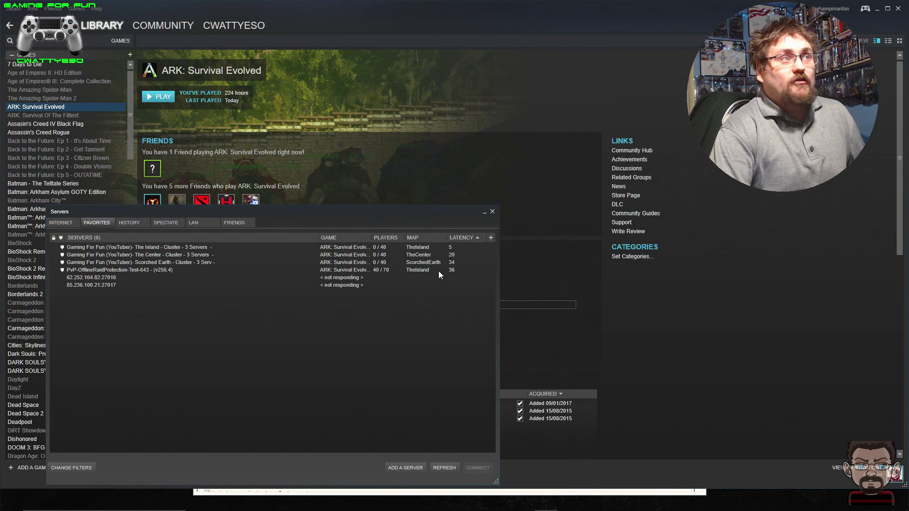
pyautogui.click(195, 224)
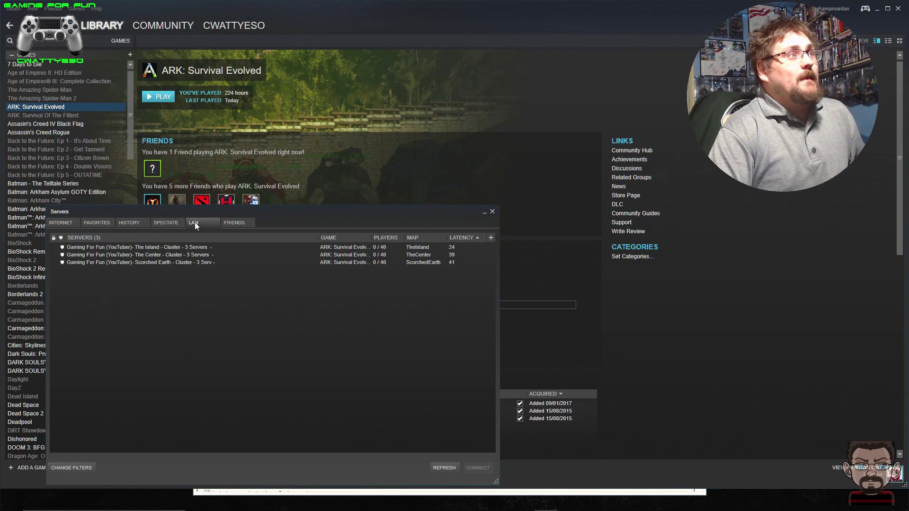
pyautogui.click(53, 224)
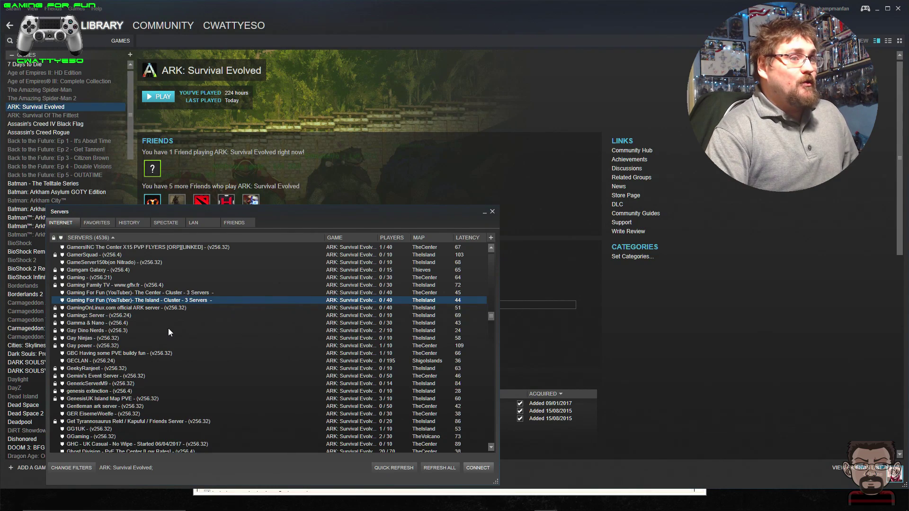
pyautogui.click(78, 469)
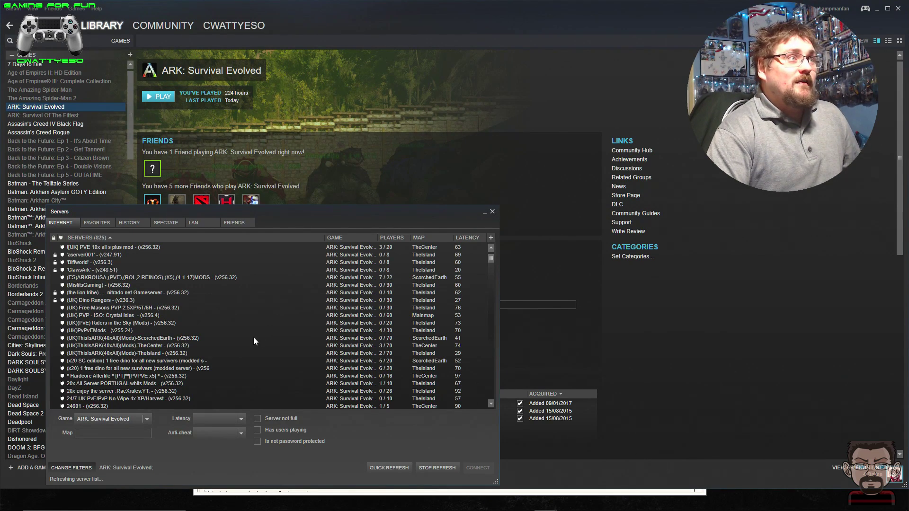
pyautogui.click(493, 213)
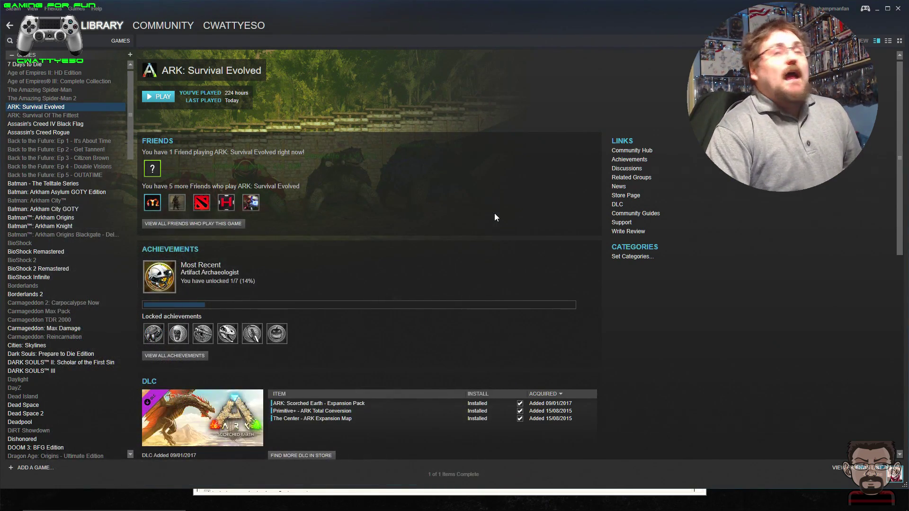
# - Return to ARK Server Manager and review The Island's automatic management and rules settings, including the tribute download and transfer options
pyautogui.click(898, 8)
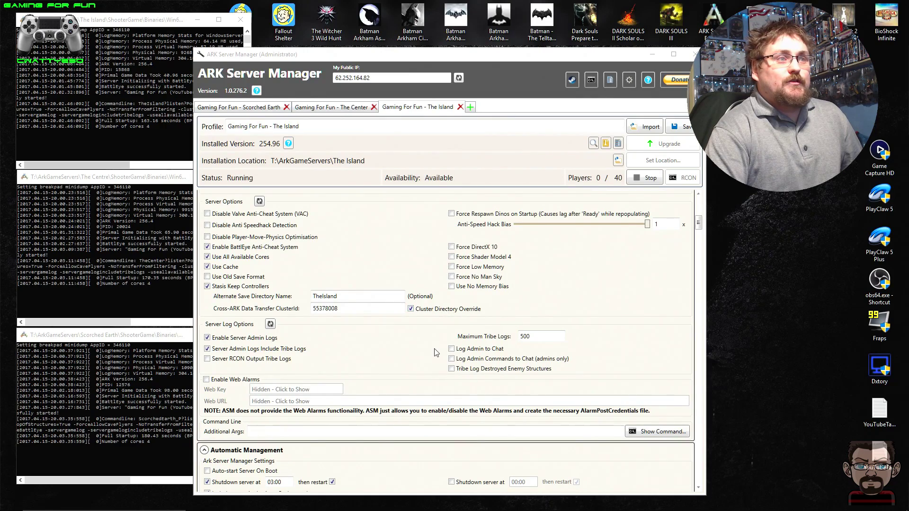
pyautogui.scroll(-10, 436, 353)
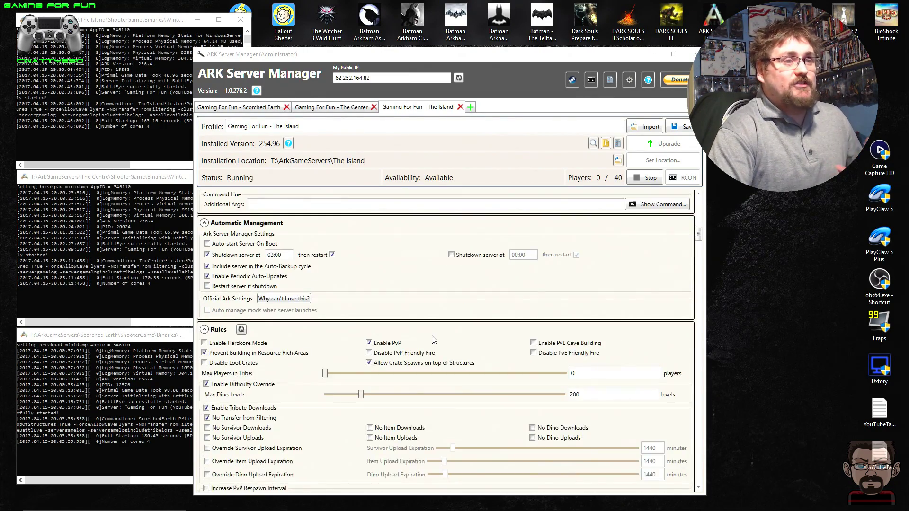
pyautogui.scroll(-5, 431, 343)
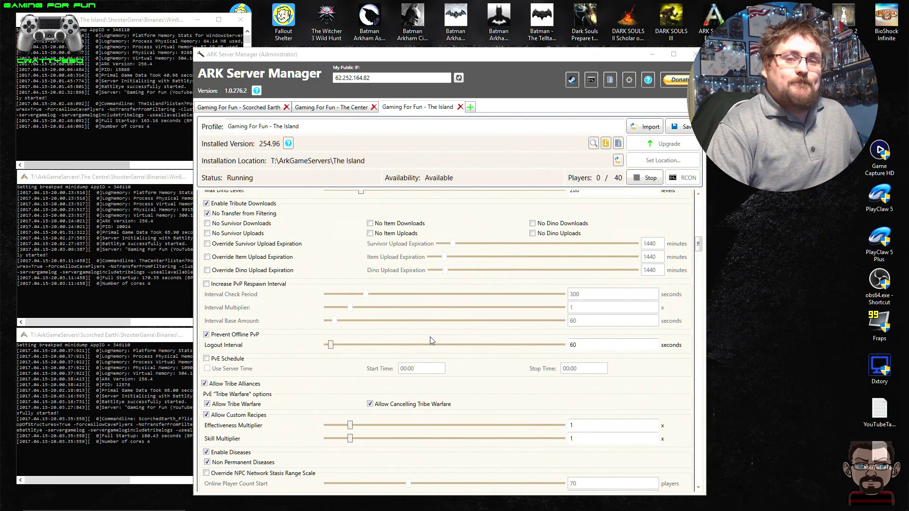
# - Switch to the ASUS router page in Chrome and examine the port forwarding list under the WAN settings
pyautogui.moveTo(550, 510)
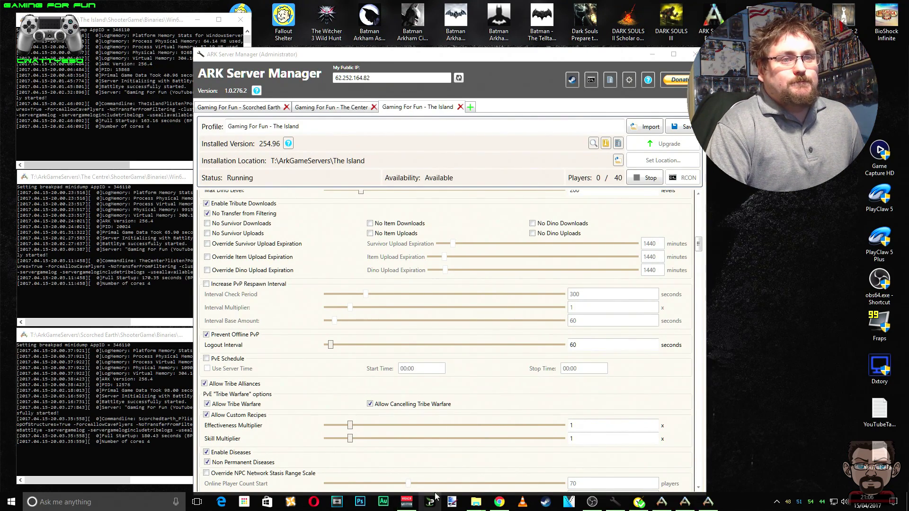
pyautogui.click(496, 502)
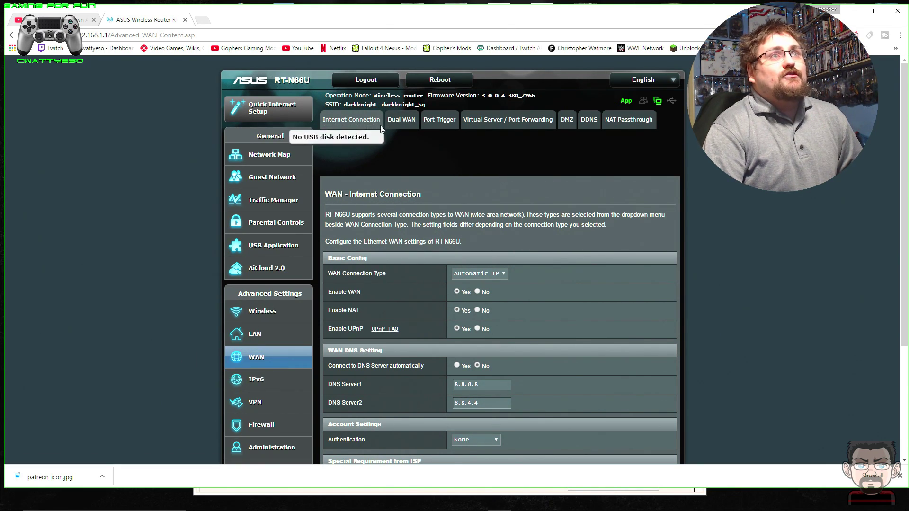
pyautogui.click(434, 123)
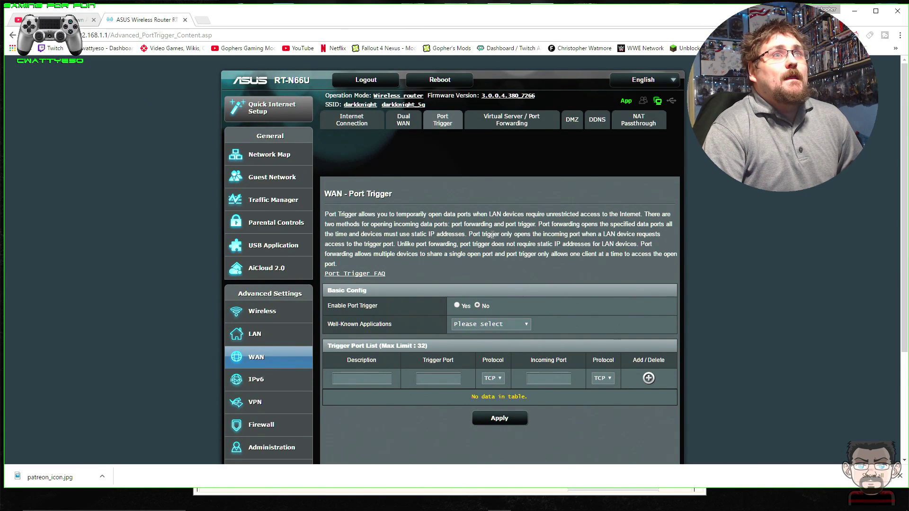
pyautogui.click(486, 124)
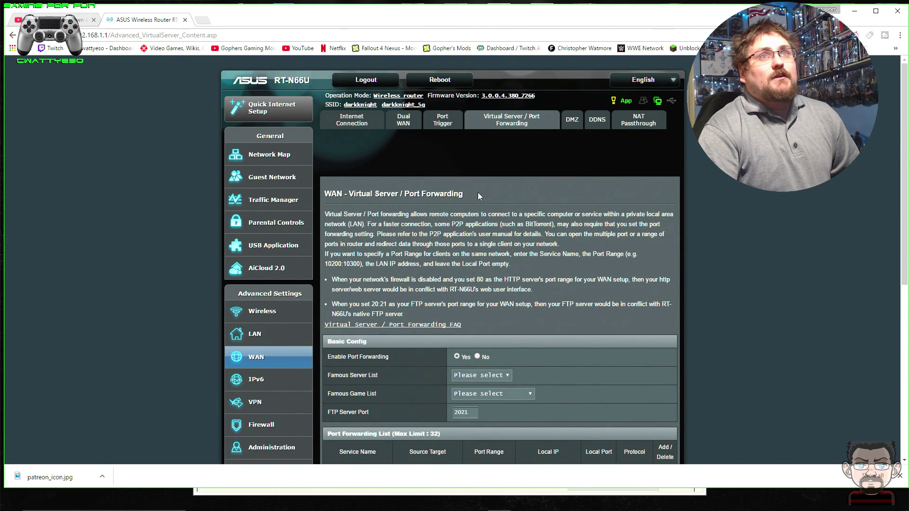
pyautogui.scroll(-1, 504, 135)
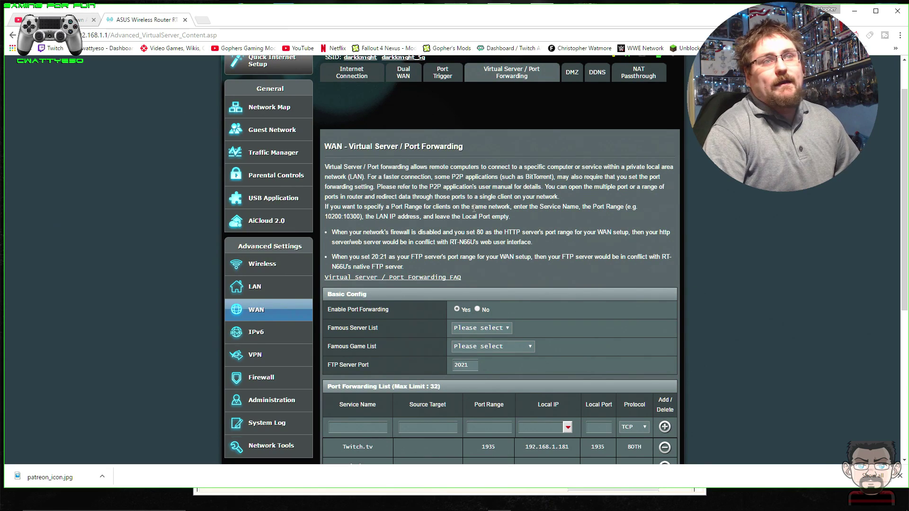
pyautogui.scroll(-5, 474, 208)
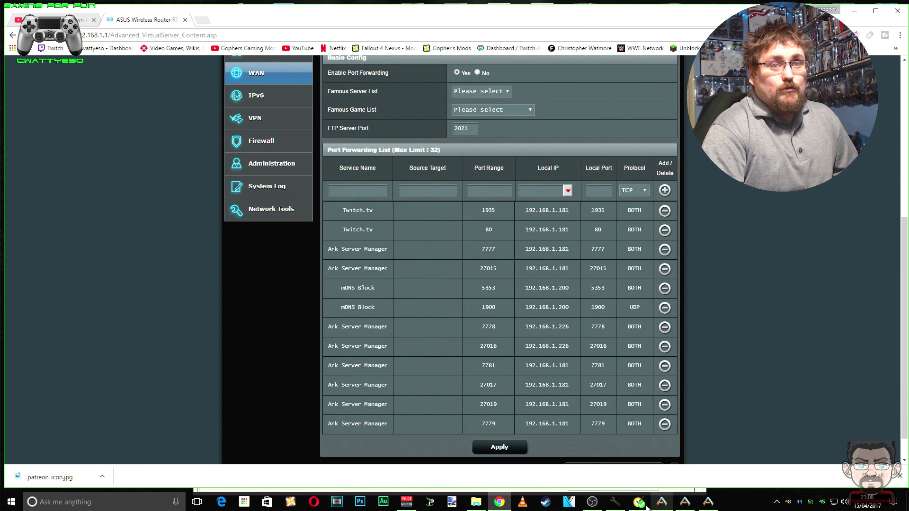
# - Switch to ARK Server Manager and check the server port and query port in The Island's networking settings
pyautogui.click(611, 504)
pyautogui.scroll(3, 302, 306)
pyautogui.scroll(6, 303, 313)
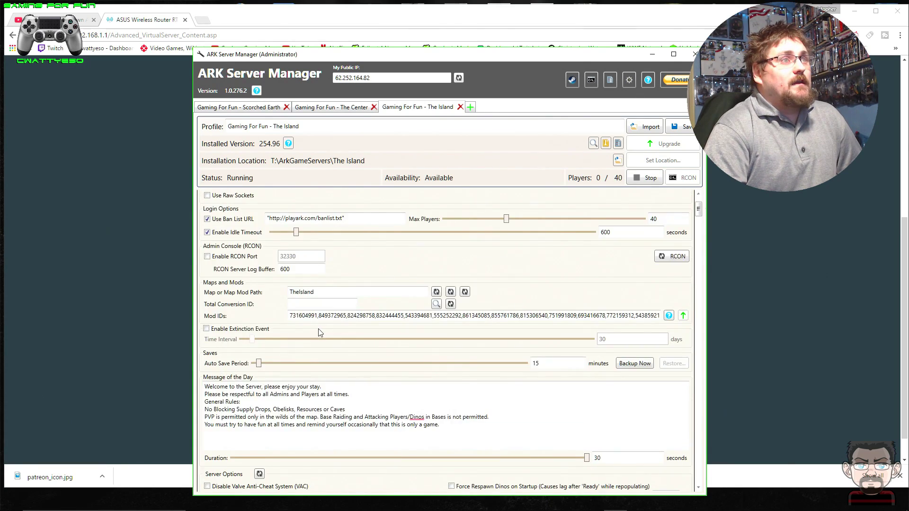
pyautogui.scroll(3, 318, 333)
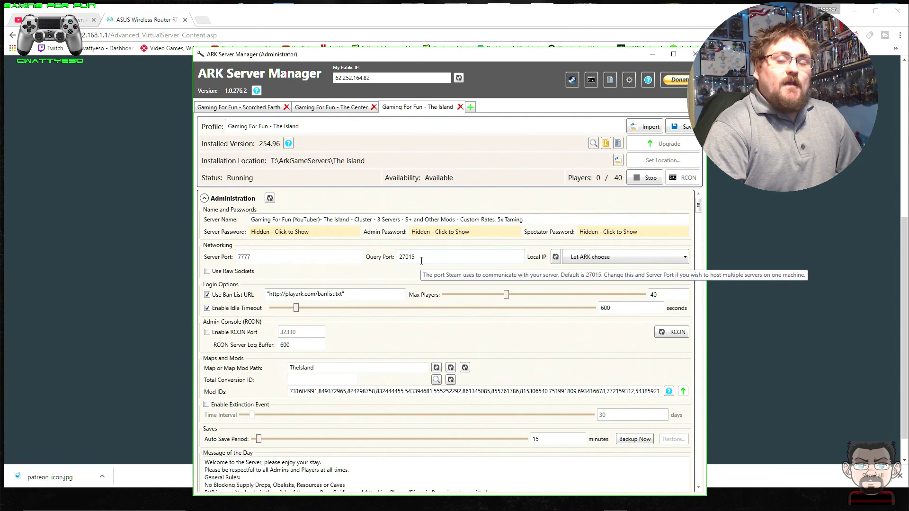
# - Switch back to the router page in Chrome and view the protocol choices for a new port forwarding rule
pyautogui.moveTo(582, 509)
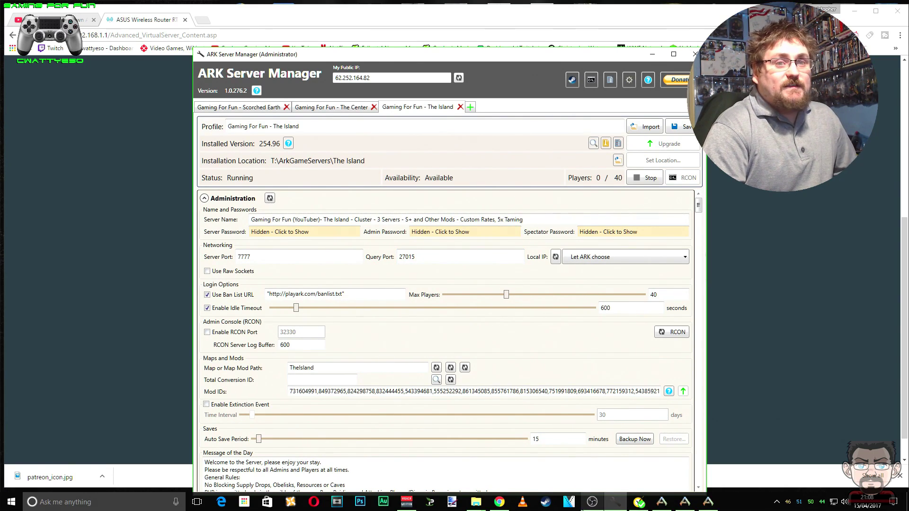
pyautogui.click(501, 504)
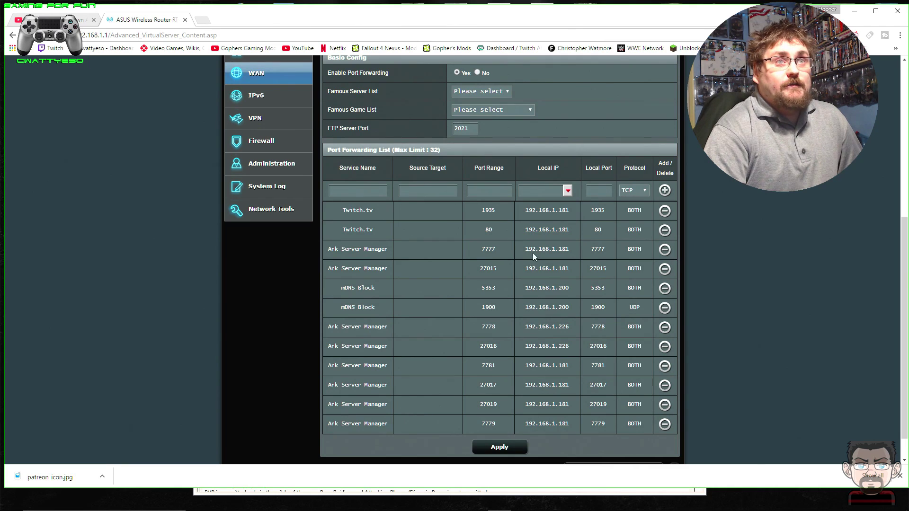
pyautogui.click(637, 191)
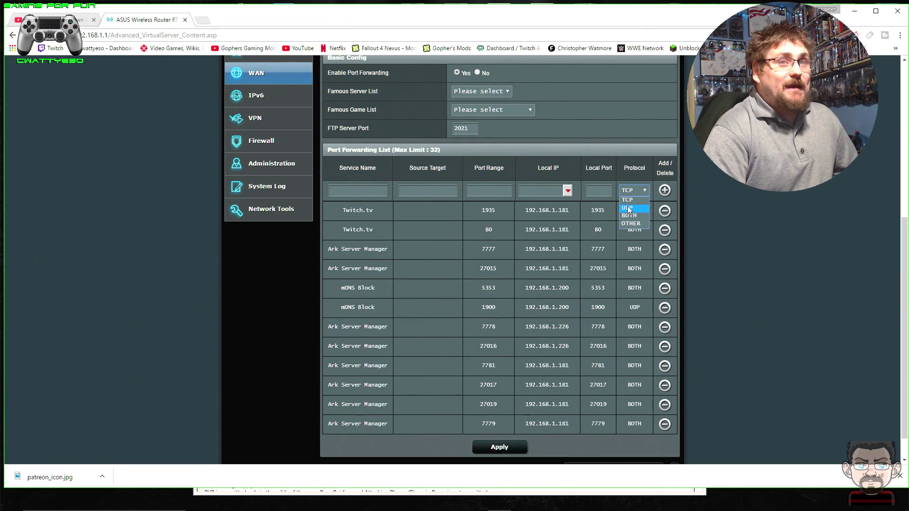
pyautogui.click(630, 251)
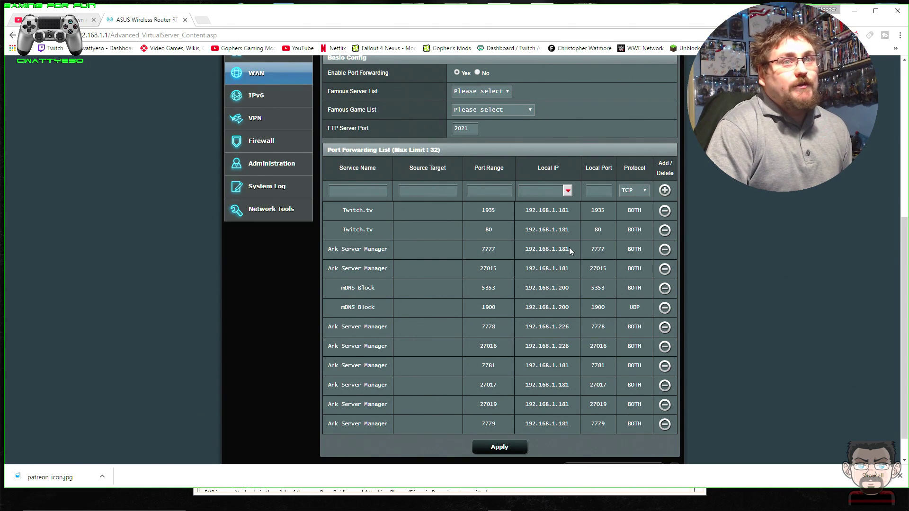
# - Highlight the port forwarding entries for ports 7778 and 27016 to examine their port and local IP values
pyautogui.moveTo(484, 326); pyautogui.dragTo(498, 350)
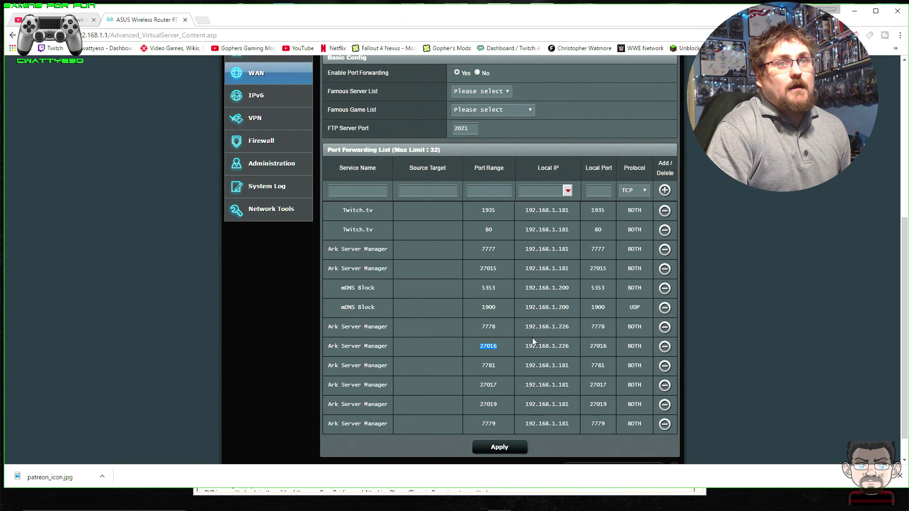
pyautogui.moveTo(572, 327); pyautogui.dragTo(533, 328)
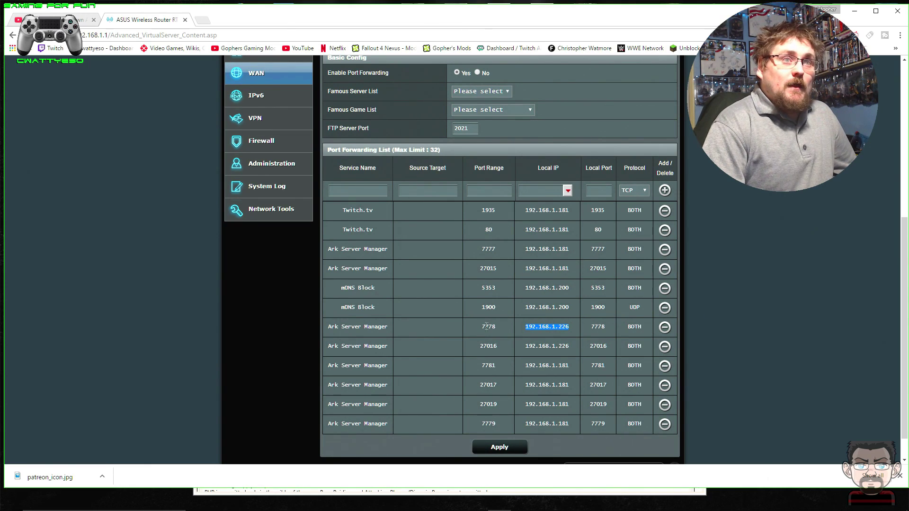
pyautogui.moveTo(494, 326); pyautogui.dragTo(475, 327)
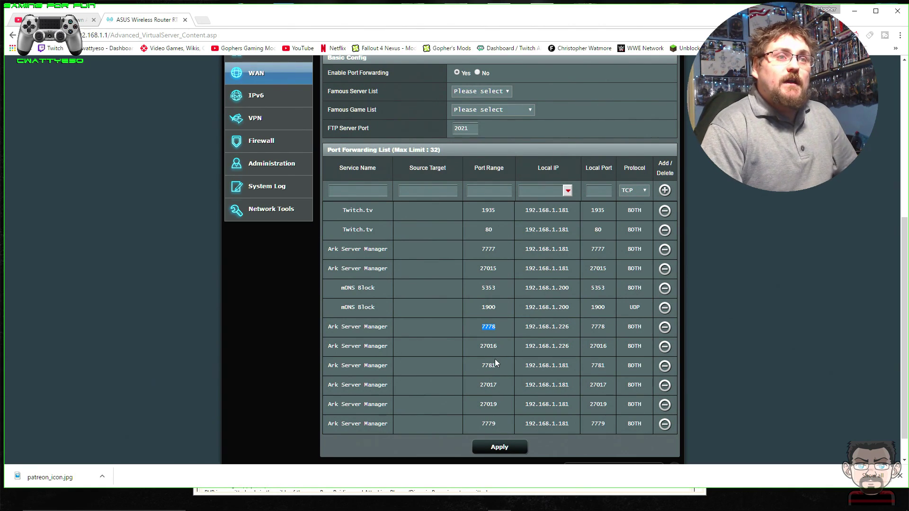
pyautogui.moveTo(307, 326); pyautogui.dragTo(603, 338)
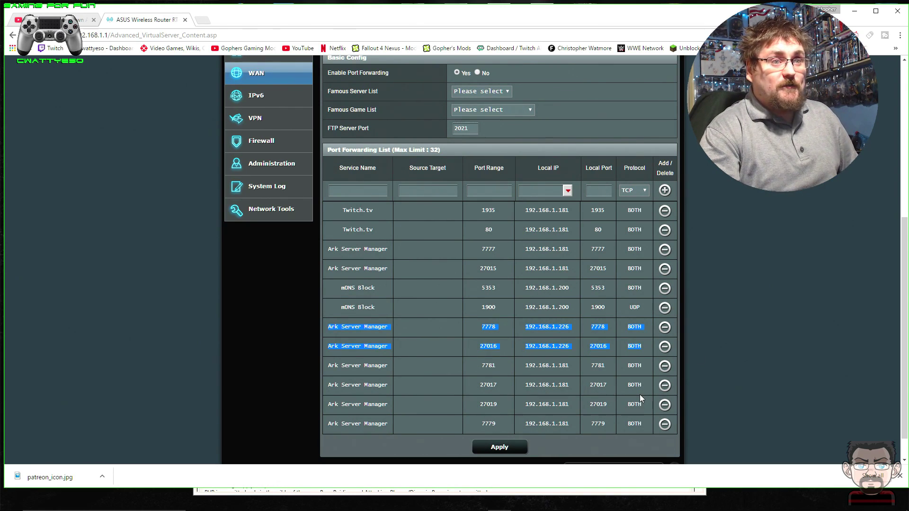
# - Switch to ARK Server Manager to view The Island's networking settings, and return to the ARK: Survival Evolved page in Steam
pyautogui.moveTo(532, 510)
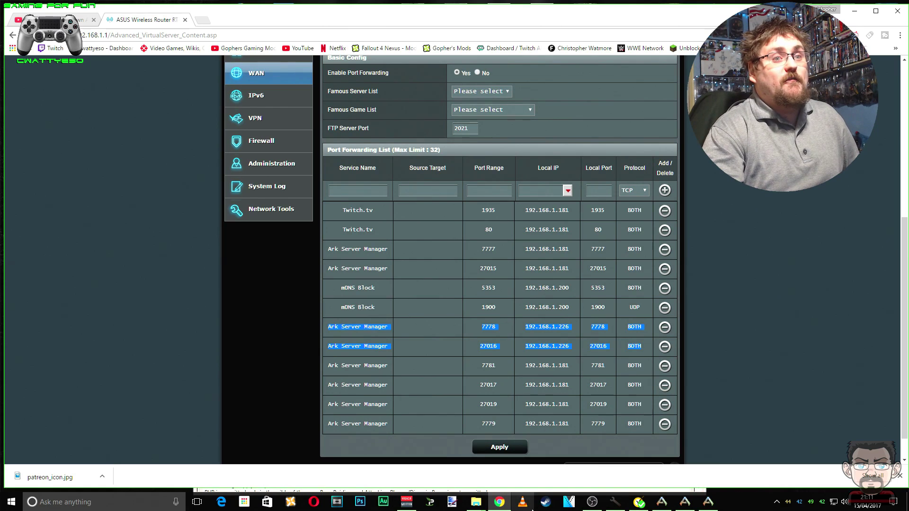
pyautogui.click(615, 501)
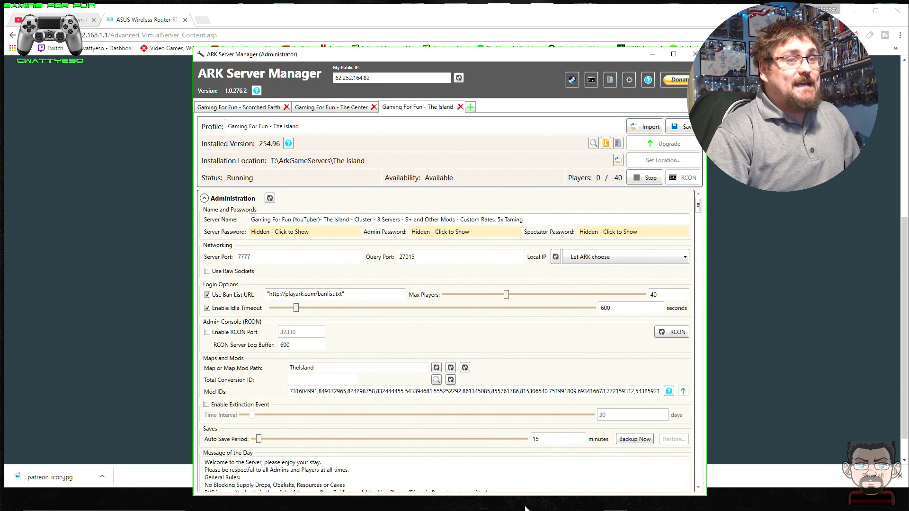
pyautogui.moveTo(582, 509)
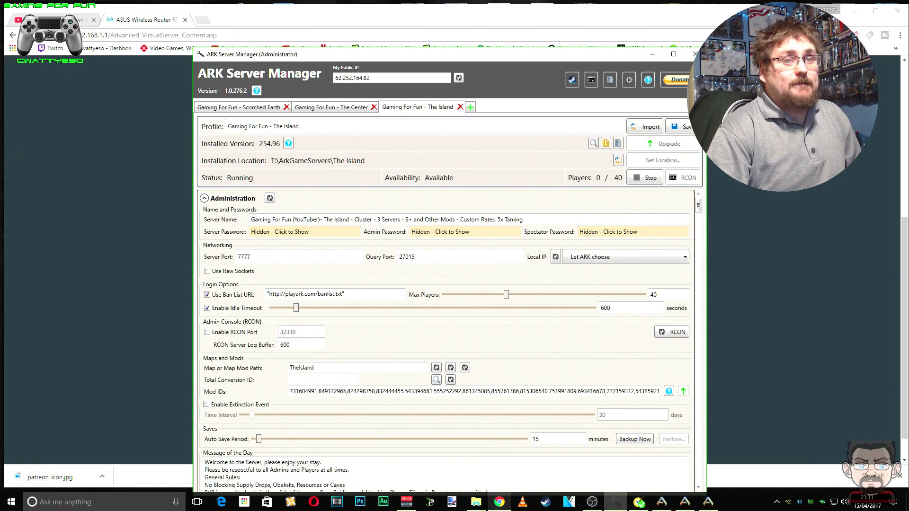
pyautogui.click(551, 505)
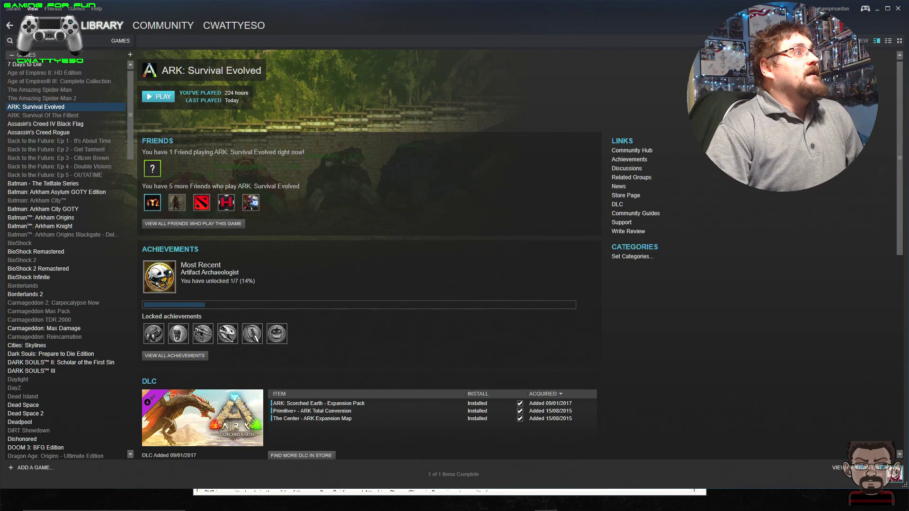
pyautogui.click(32, 9)
pyautogui.click(38, 119)
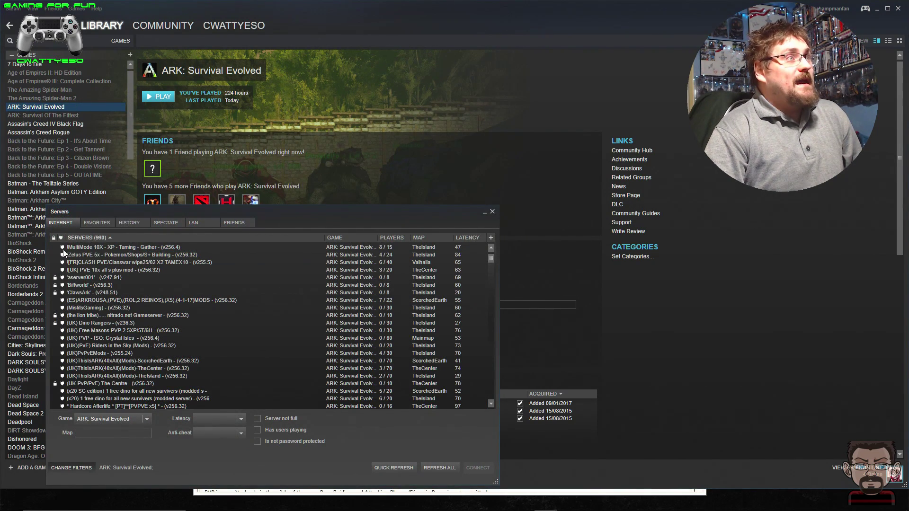
pyautogui.scroll(-15, 101, 305)
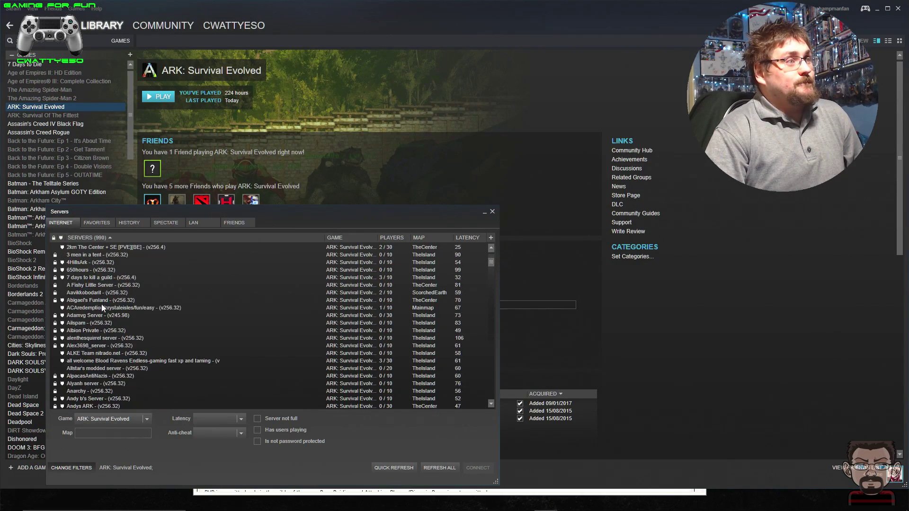
pyautogui.scroll(-20, 100, 303)
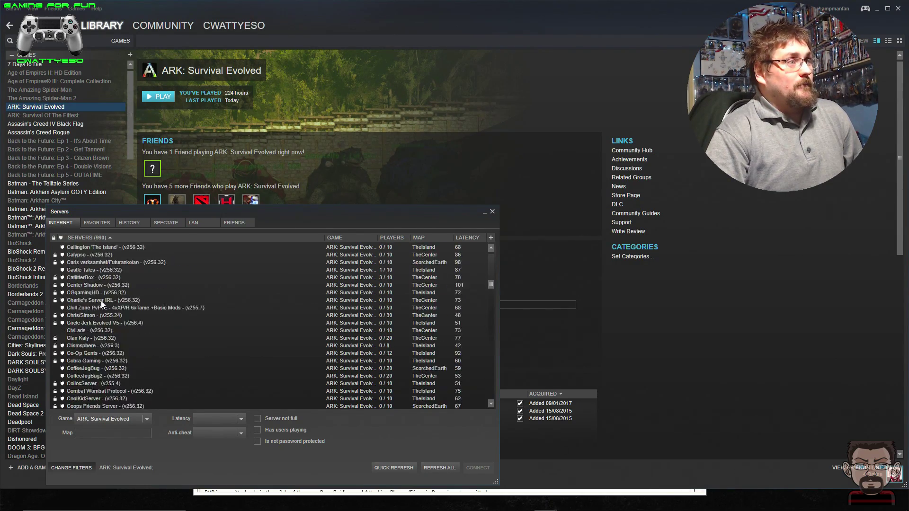
pyautogui.scroll(-20, 105, 305)
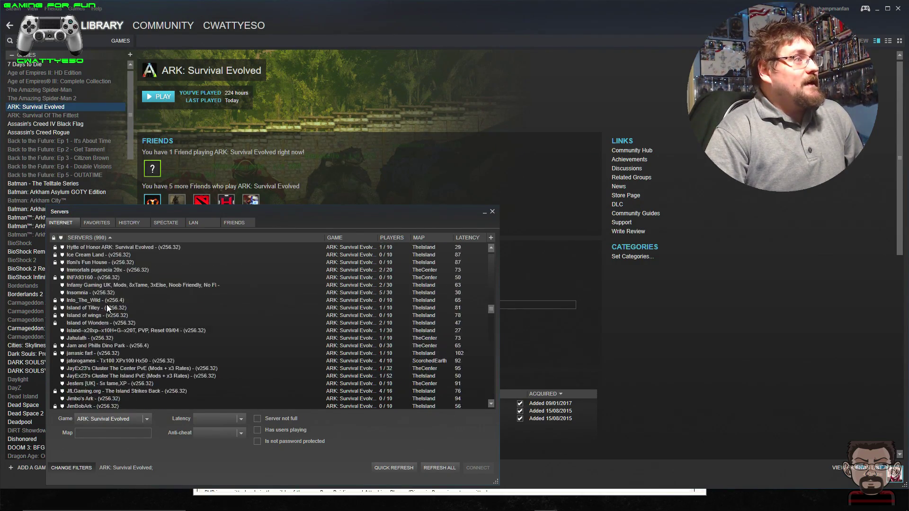
pyautogui.scroll(20, 107, 302)
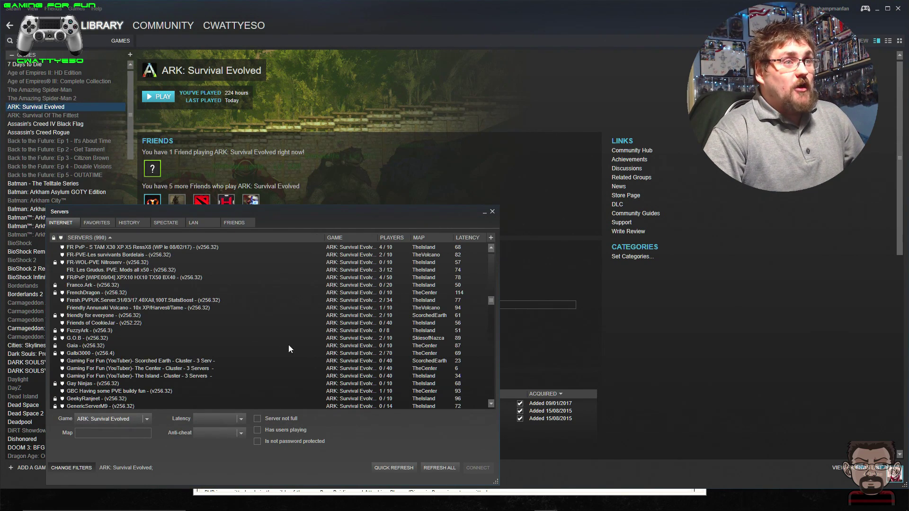
# - View the favourite and LAN server lists for the cluster servers, and close the server browser
pyautogui.click(98, 223)
pyautogui.click(193, 222)
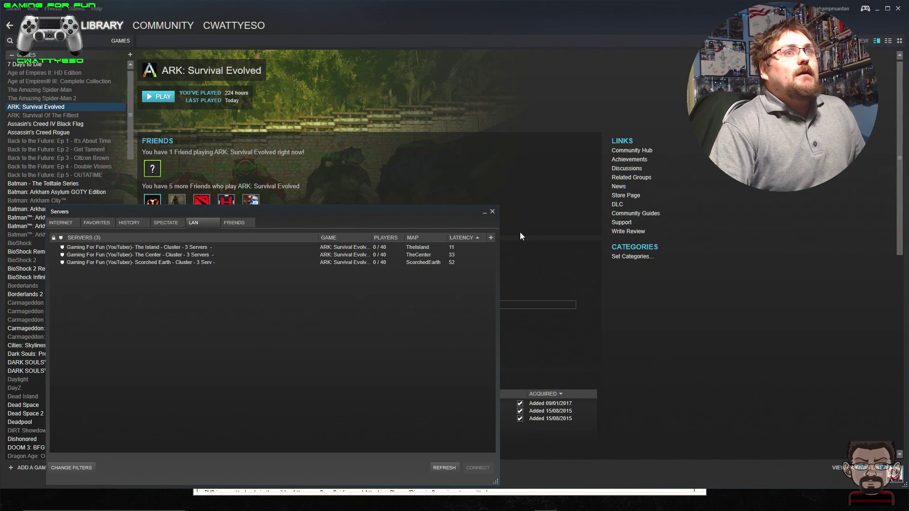
pyautogui.click(492, 211)
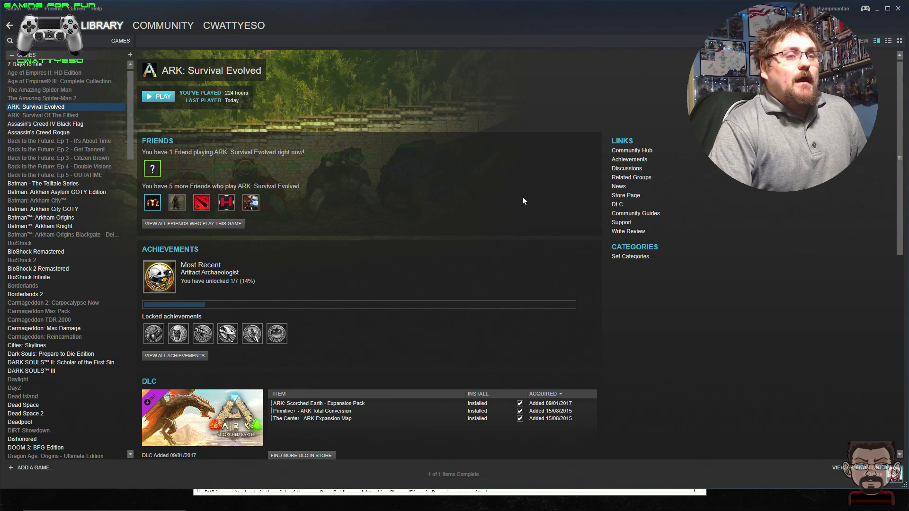
# - Recheck the router's port forwarding list in Chrome, and minimize Chrome and Steam to return to ARK Server Manager
pyautogui.moveTo(545, 509)
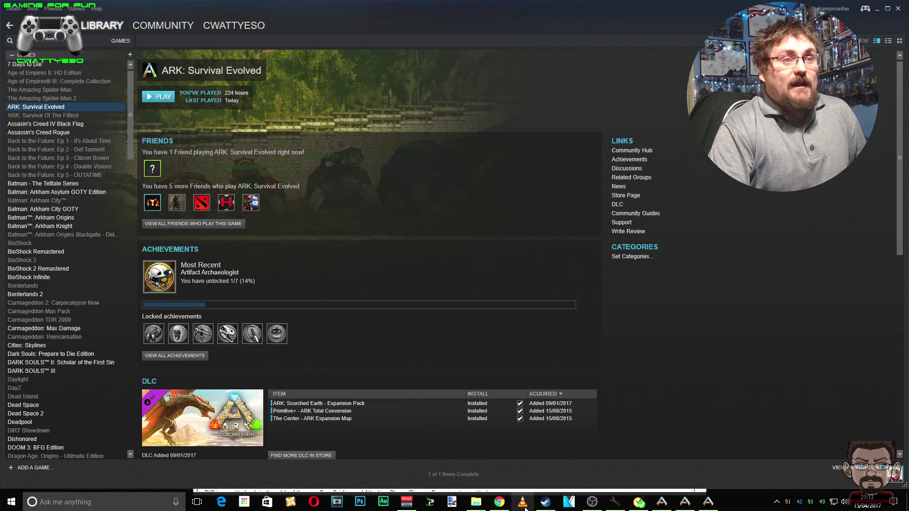
pyautogui.moveTo(500, 501)
pyautogui.click(496, 453)
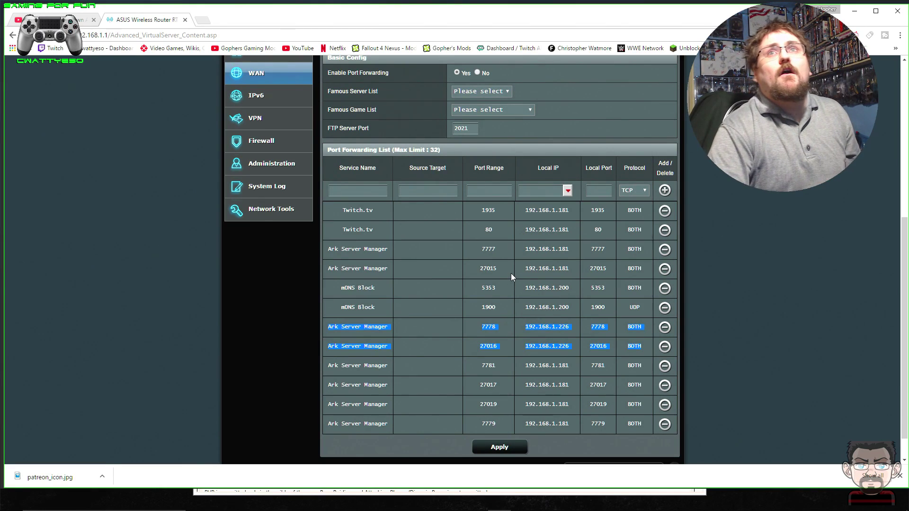
pyautogui.click(856, 12)
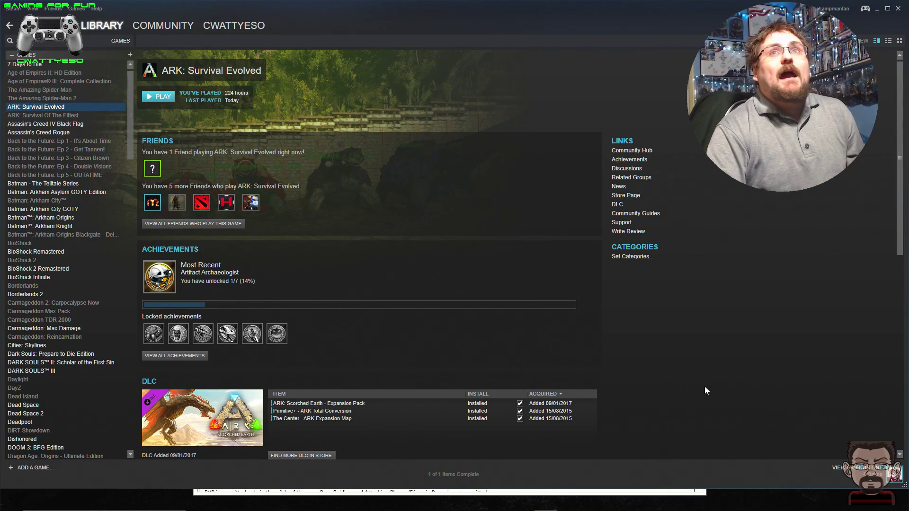
pyautogui.click(877, 8)
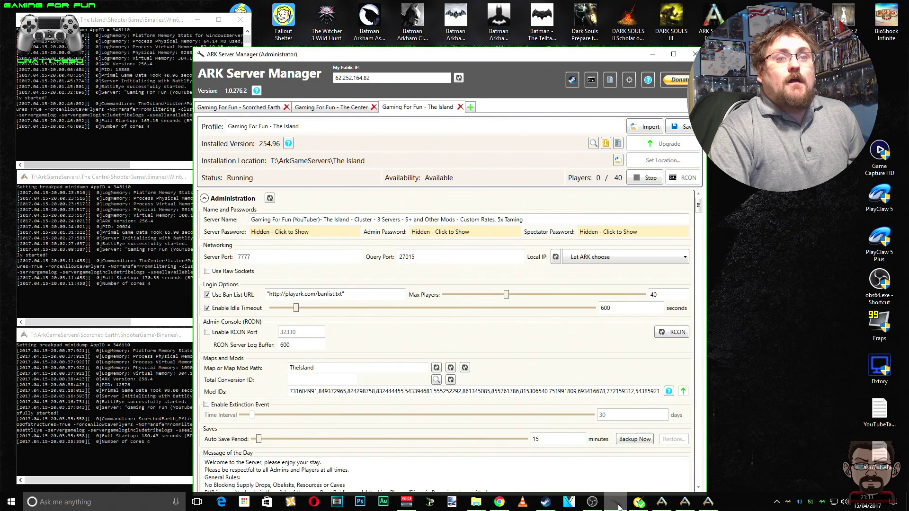
# - Switch to Norton Security and open the firewall's Program Control settings
pyautogui.click(639, 503)
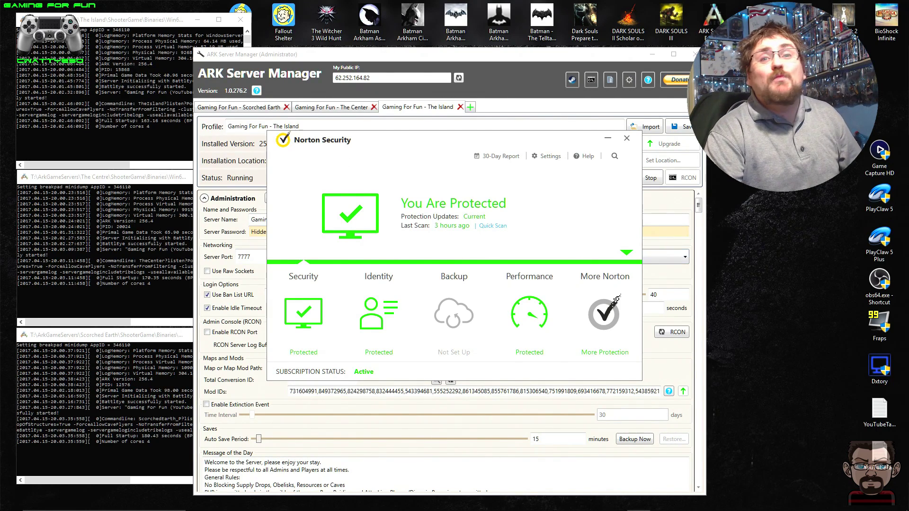
pyautogui.moveTo(844, 500)
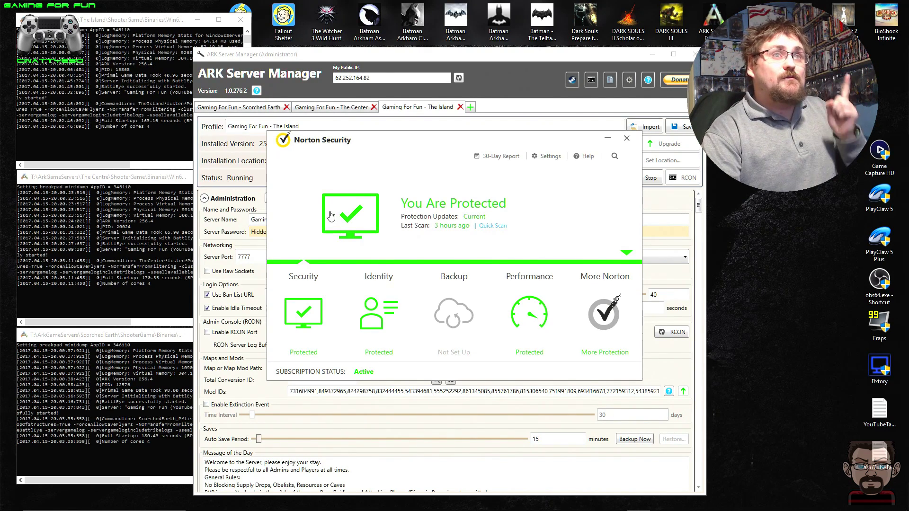
pyautogui.click(551, 159)
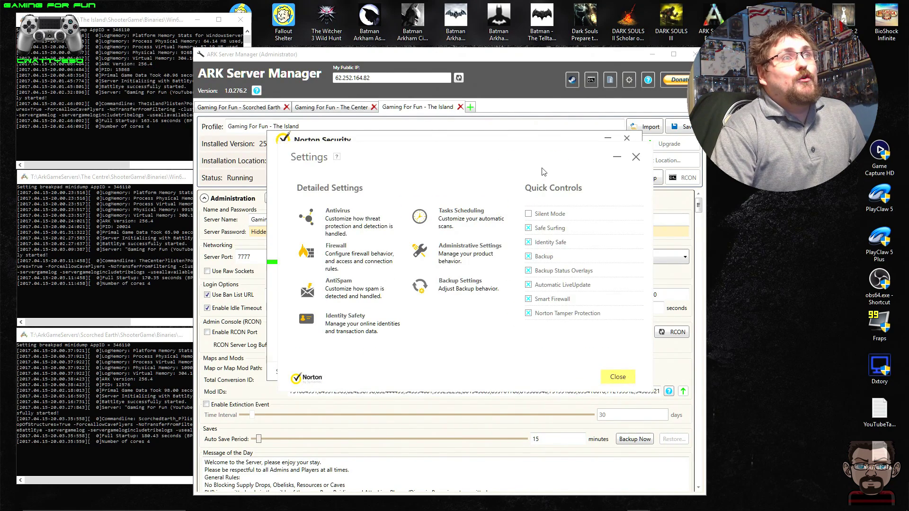
pyautogui.click(336, 246)
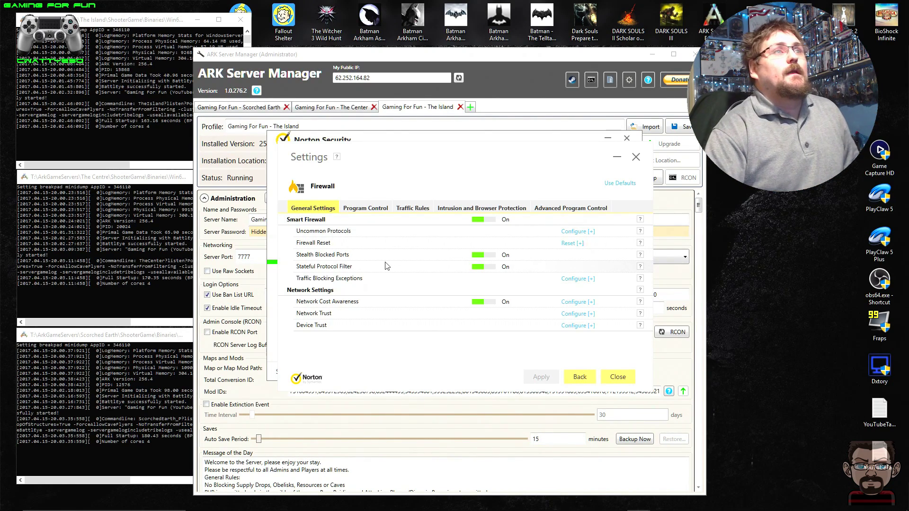
pyautogui.click(359, 209)
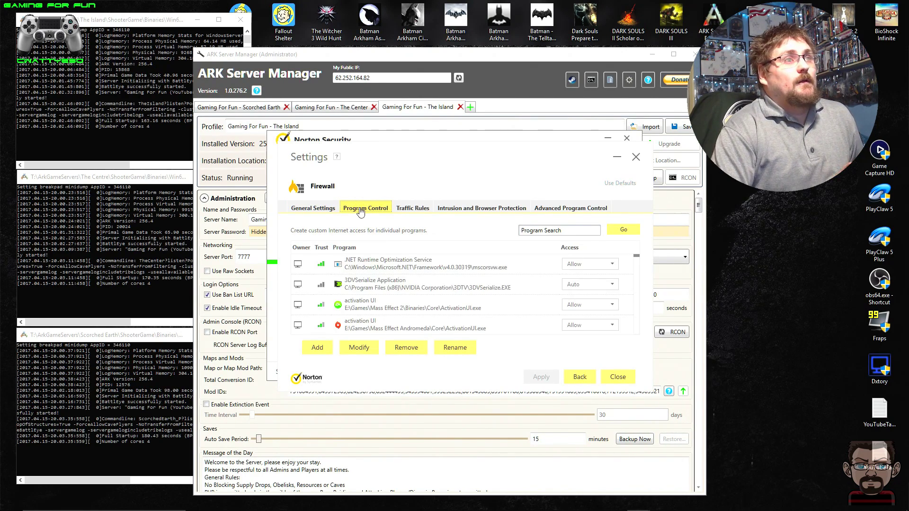
# - Set the firewall access of the ARK Server Manager entry located in the Desktop folder to Allow
pyautogui.scroll(-5, 503, 289)
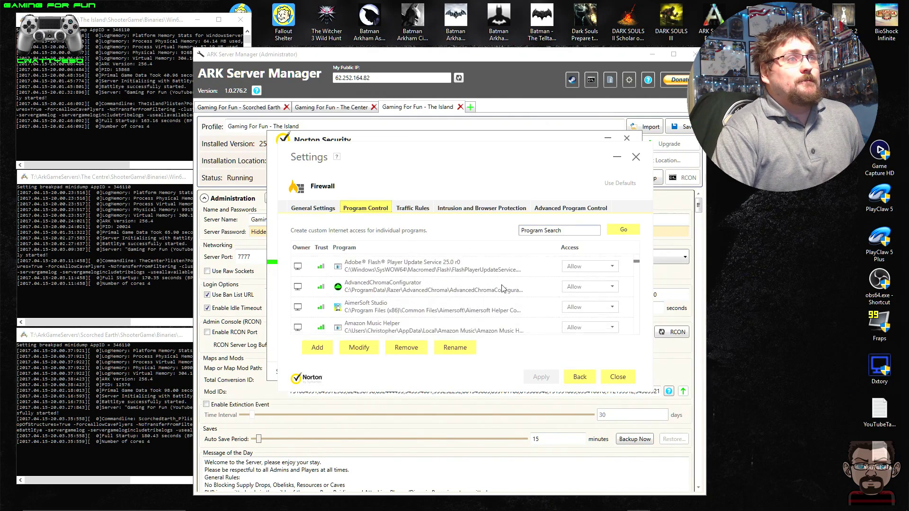
pyautogui.scroll(3, 502, 290)
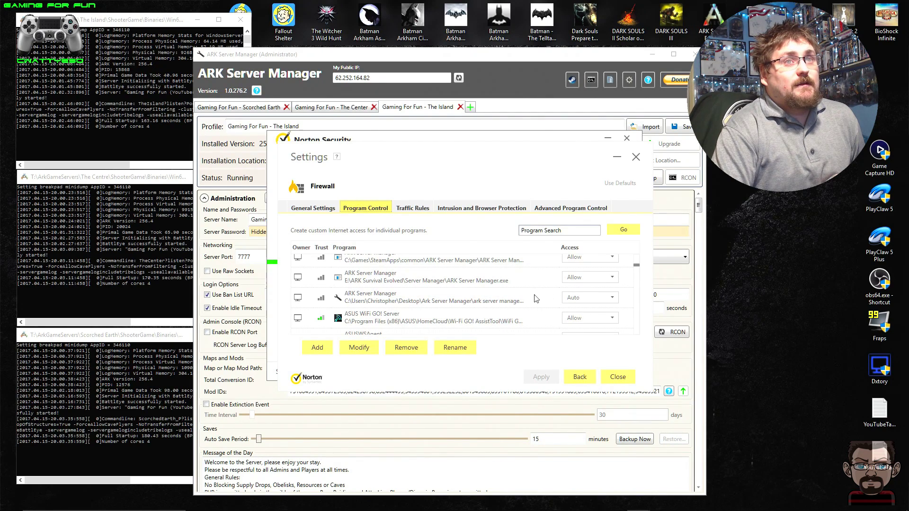
pyautogui.click(592, 299)
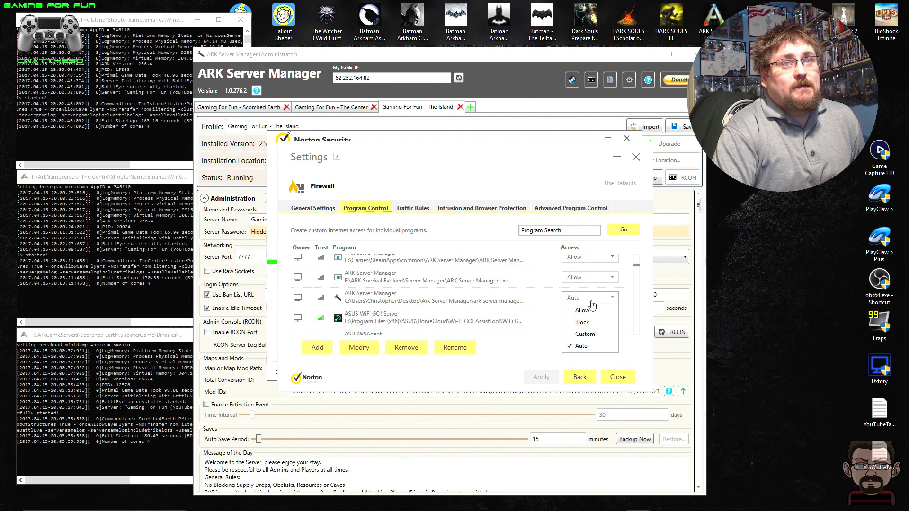
pyautogui.click(583, 310)
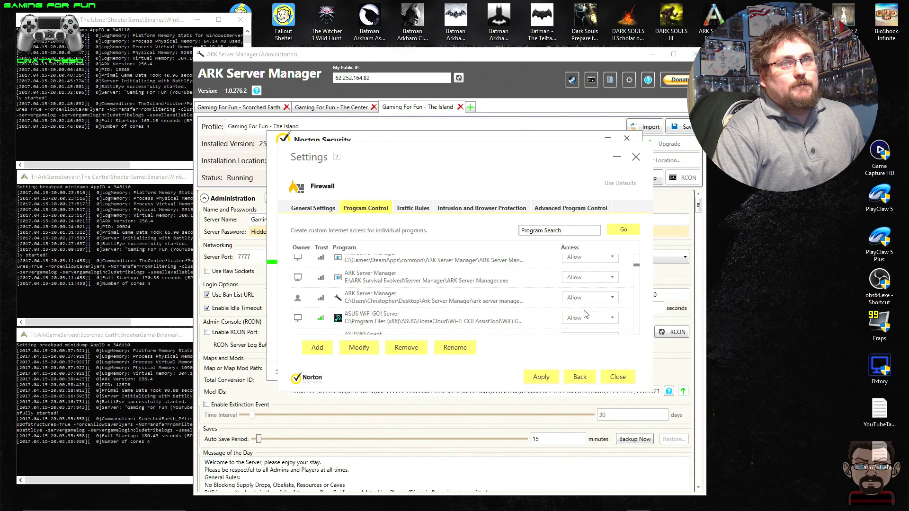
# - Examine the program paths and access settings of the ARK Server Manager entries and their neighbours in the firewall's program list
pyautogui.scroll(3, 542, 299)
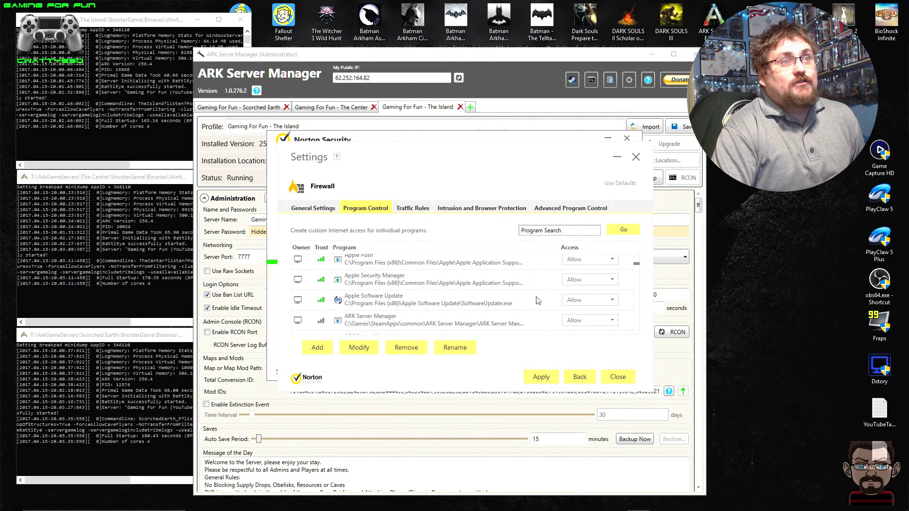
pyautogui.scroll(-2, 530, 318)
pyautogui.scroll(-3, 529, 318)
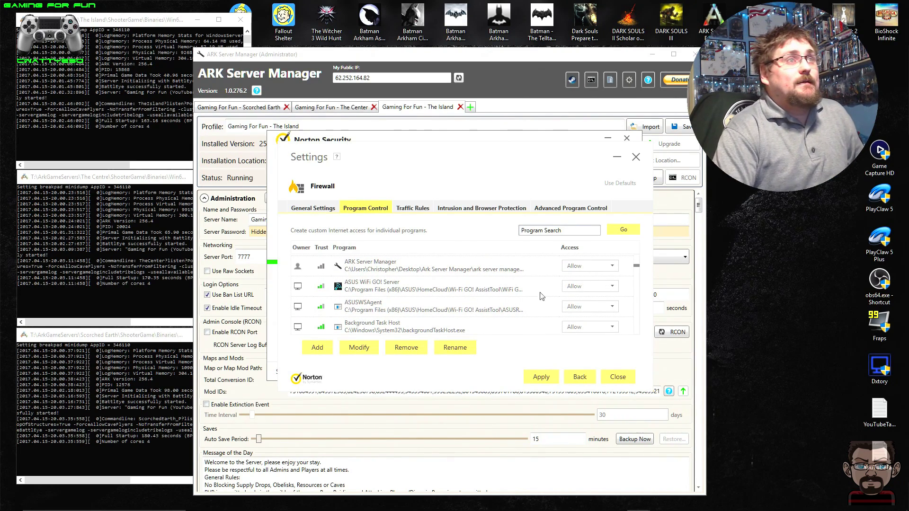
pyautogui.scroll(2, 411, 283)
pyautogui.scroll(2, 411, 283)
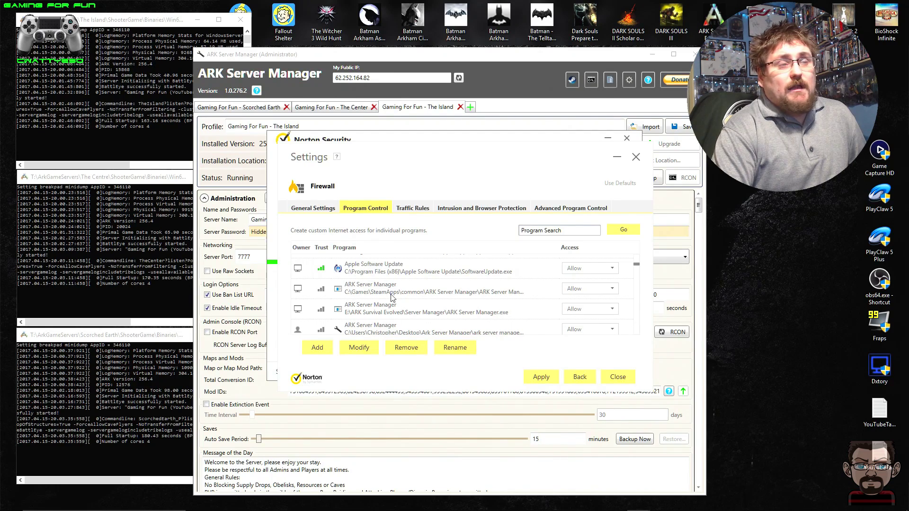
pyautogui.scroll(-6, 392, 298)
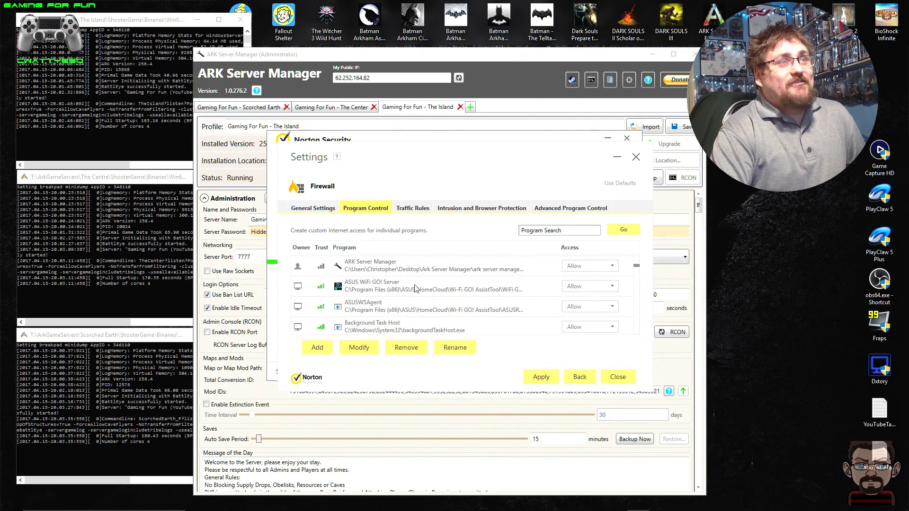
pyautogui.scroll(-3, 415, 287)
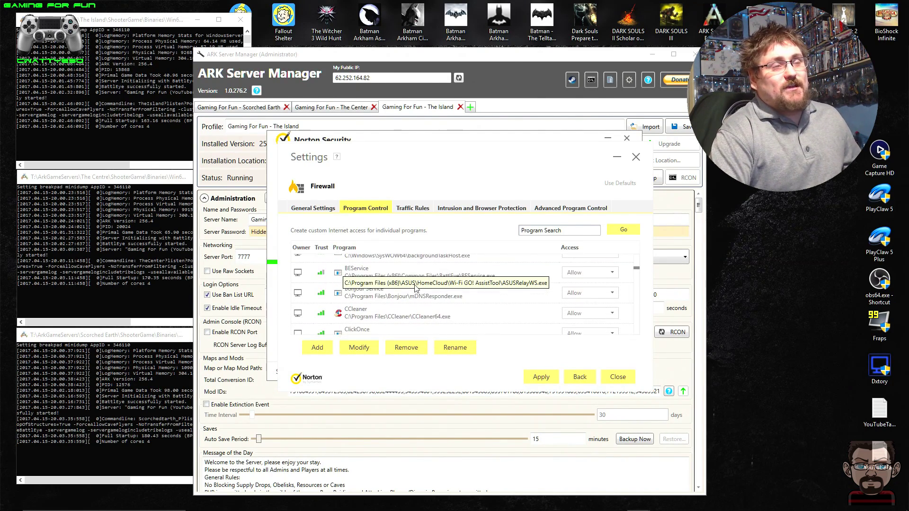
pyautogui.scroll(3, 417, 296)
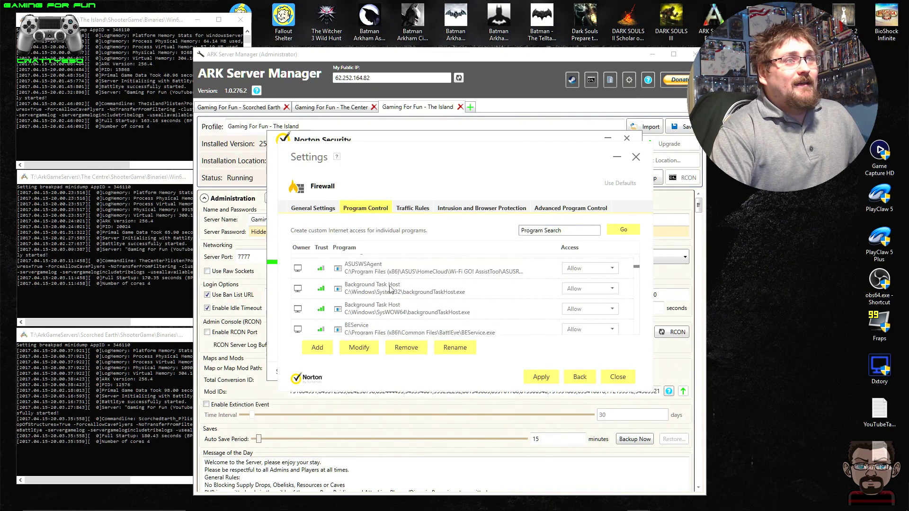
pyautogui.scroll(4, 381, 292)
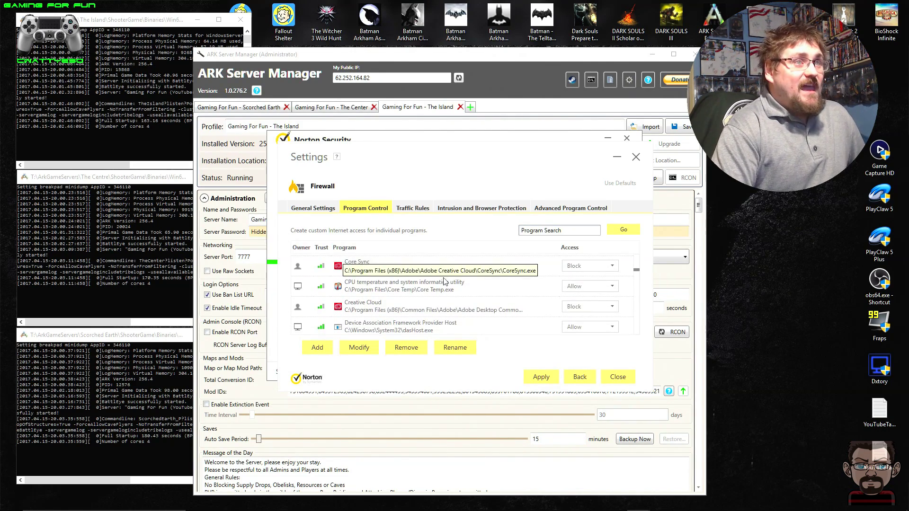
# - Find the ShooterGame entries in the firewall's program list and examine their executable paths and access settings for the three cluster servers
pyautogui.scroll(-3, 444, 281)
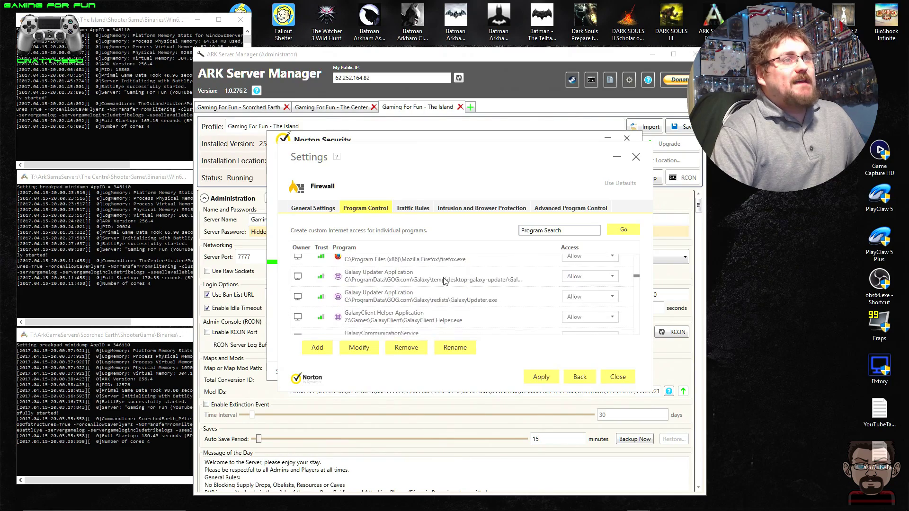
pyautogui.scroll(-3, 440, 303)
pyautogui.scroll(-10, 441, 300)
pyautogui.scroll(-10, 441, 300)
pyautogui.scroll(-10, 438, 296)
pyautogui.scroll(-5, 438, 295)
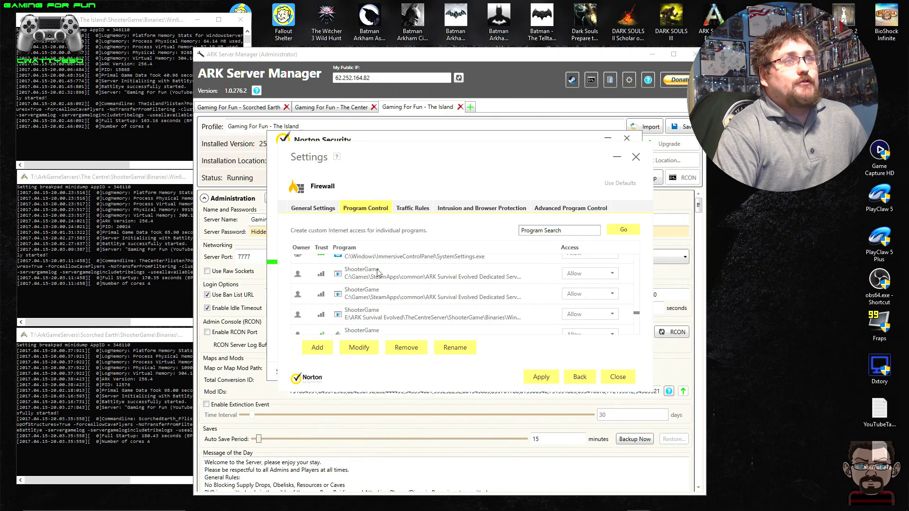
pyautogui.scroll(2, 378, 276)
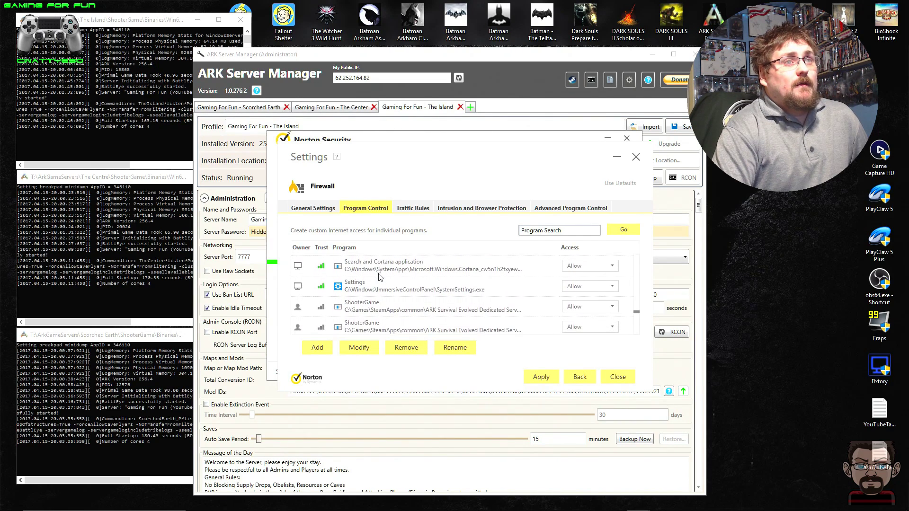
pyautogui.scroll(-2, 484, 304)
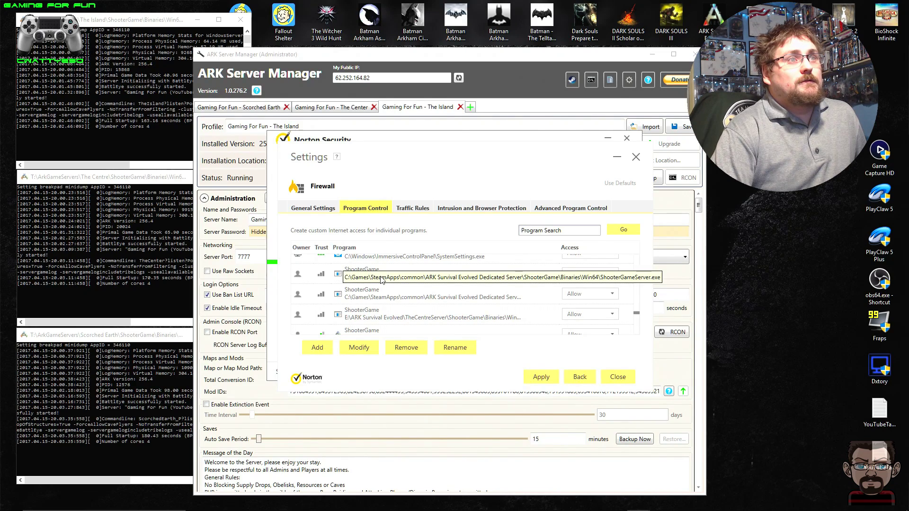
pyautogui.scroll(-2, 383, 283)
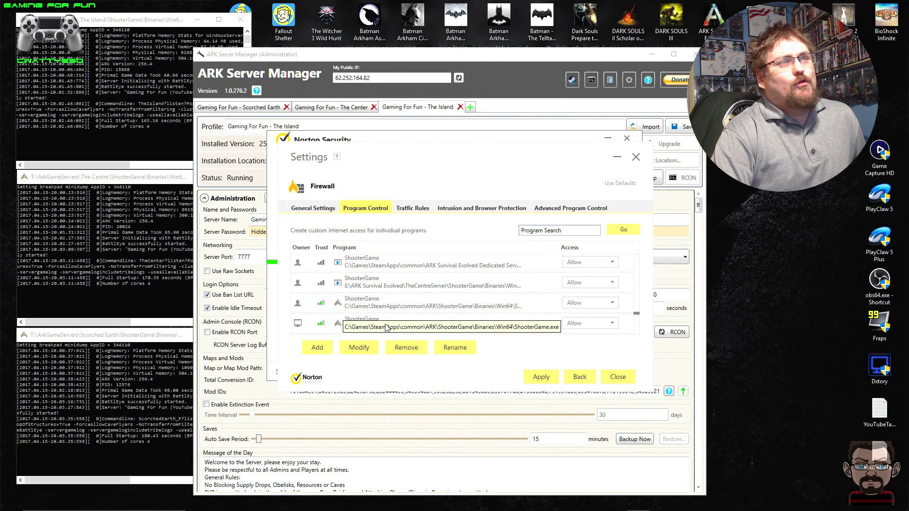
pyautogui.scroll(2, 374, 322)
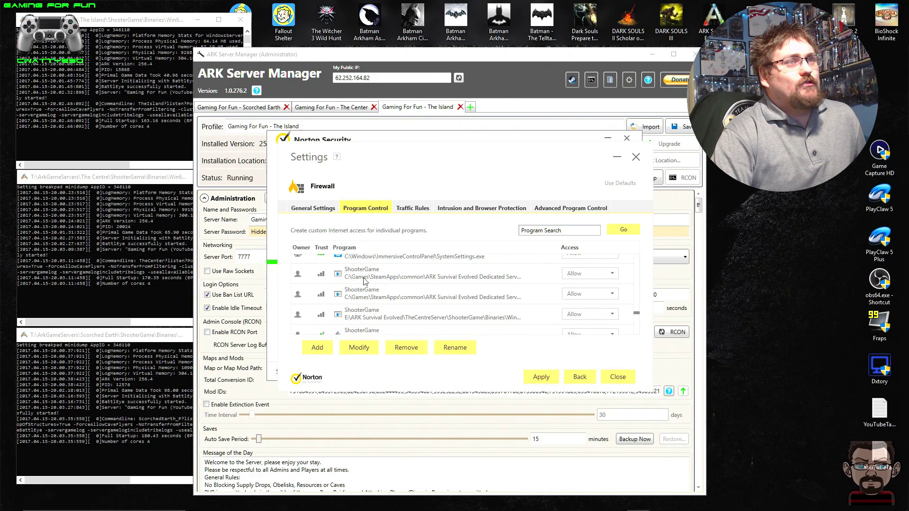
pyautogui.scroll(-3, 356, 319)
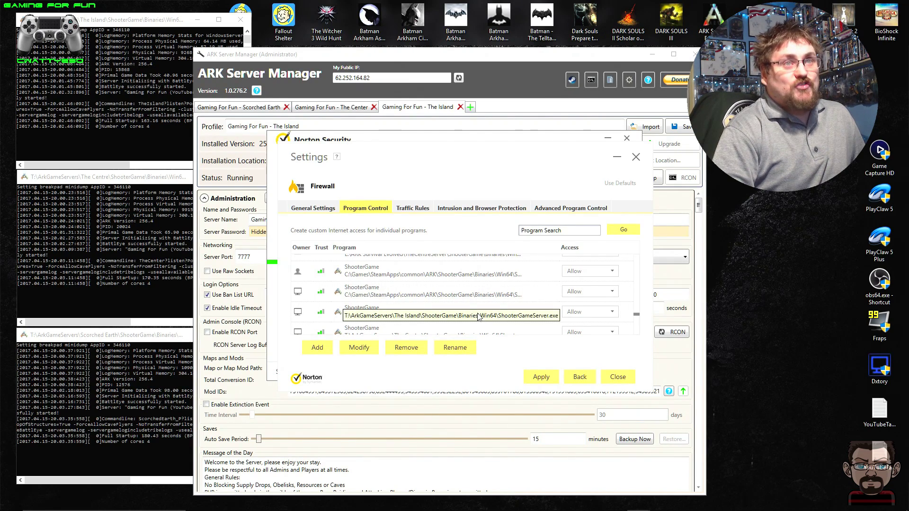
pyautogui.scroll(-1, 478, 316)
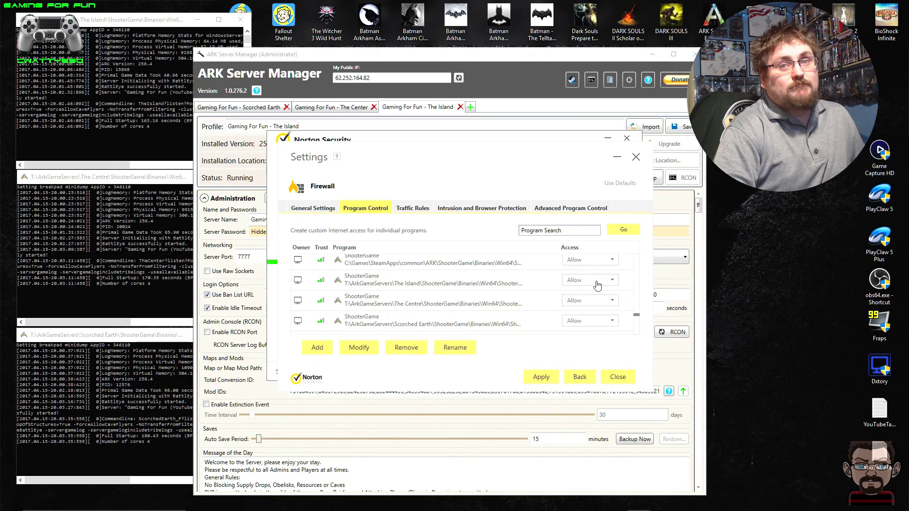
# - Switch to the firewall's Traffic Rules and save the changed Program Control settings
pyautogui.scroll(-2, 493, 291)
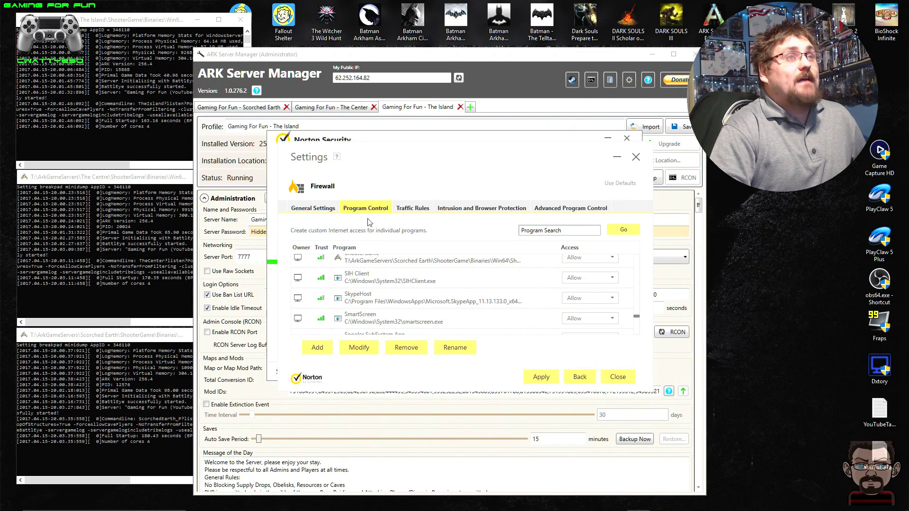
pyautogui.click(414, 211)
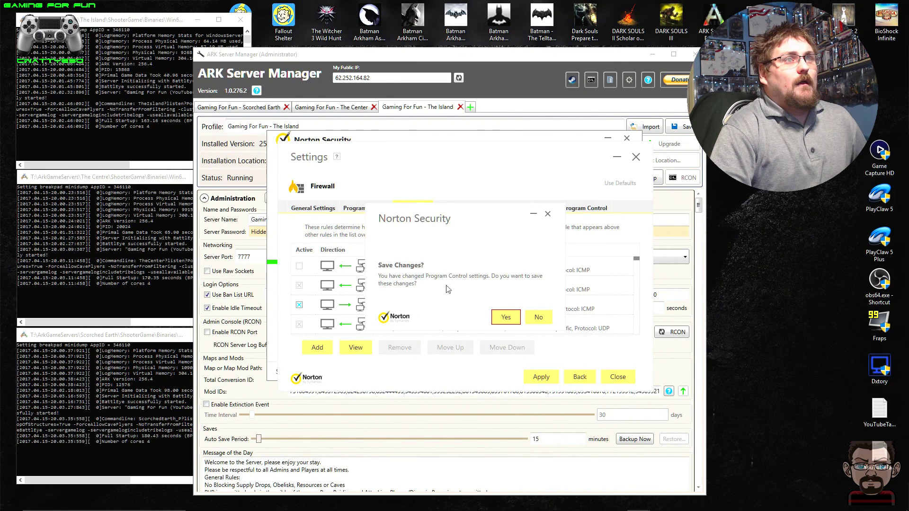
pyautogui.click(503, 318)
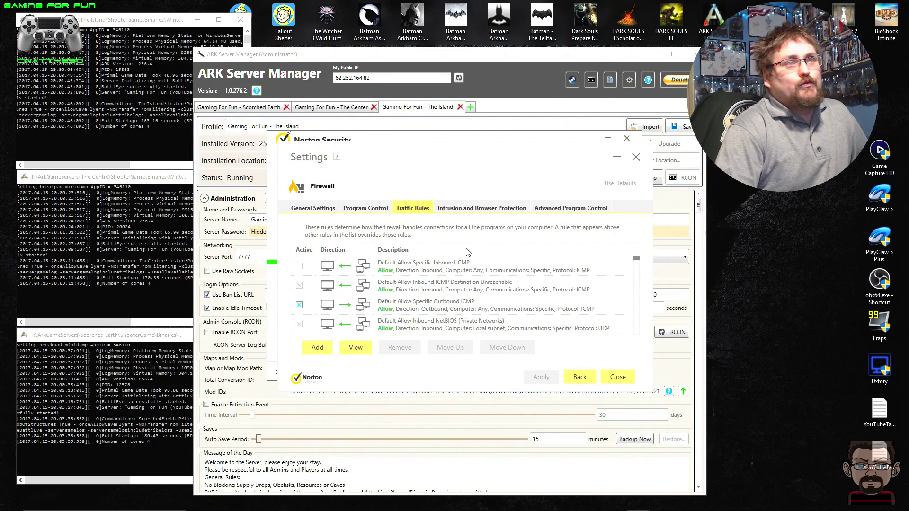
# - Examine the firewall's full list of traffic rules, from the default allow rules to the block rules, and glance at the router's port forwarding list
pyautogui.scroll(-3, 485, 285)
pyautogui.scroll(-2, 485, 285)
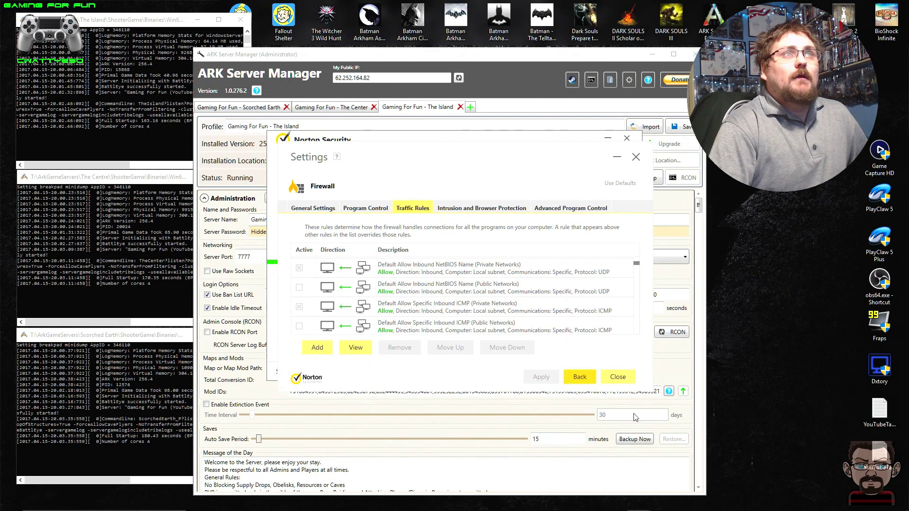
pyautogui.moveTo(597, 509)
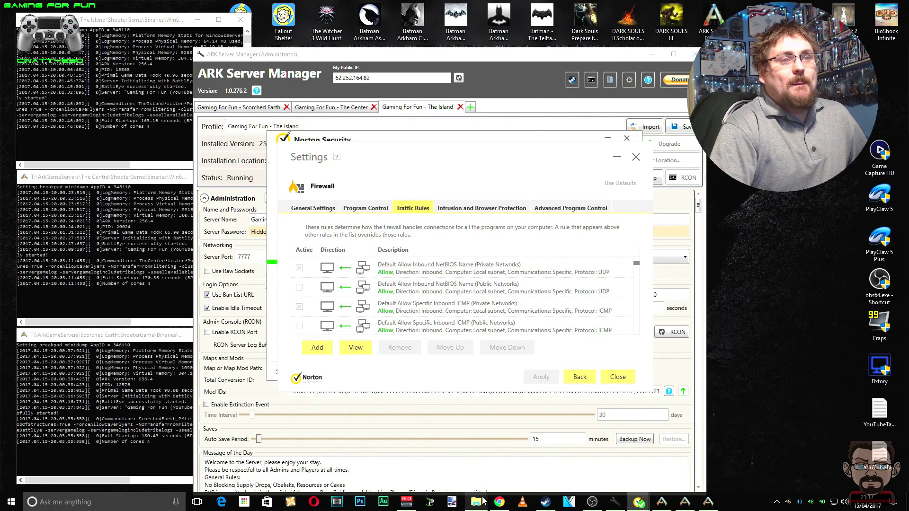
pyautogui.click(499, 502)
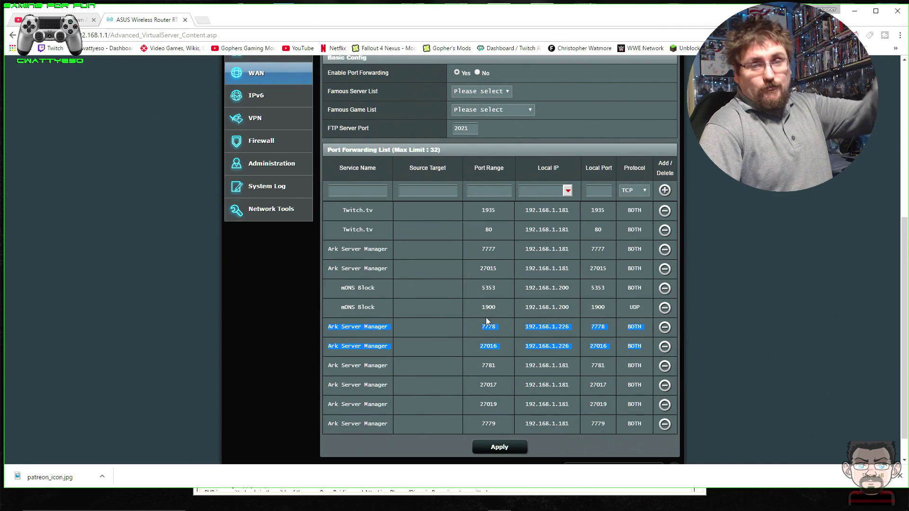
pyautogui.click(856, 11)
pyautogui.scroll(-3, 477, 285)
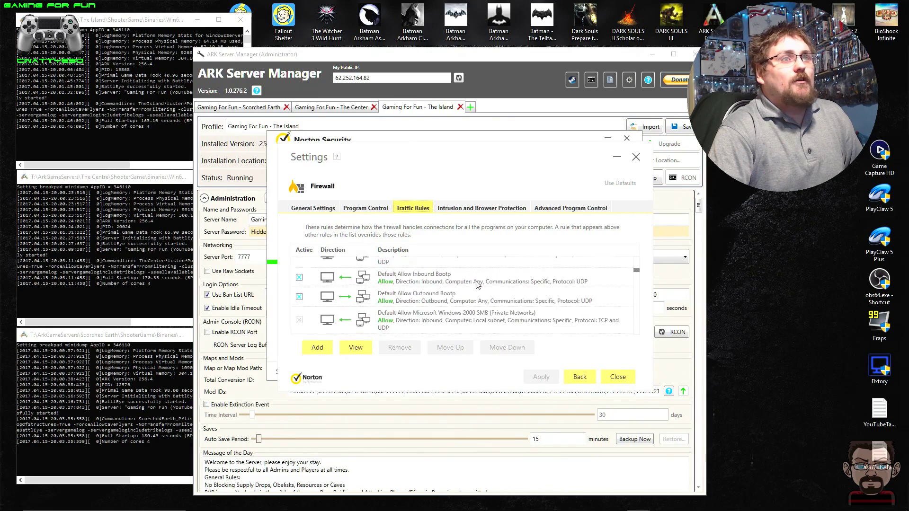
pyautogui.scroll(-8, 477, 284)
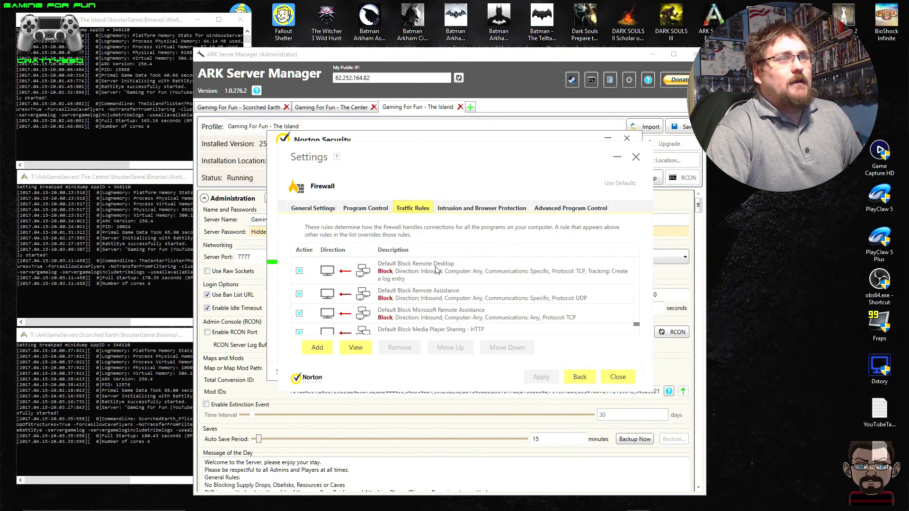
pyautogui.scroll(-5, 424, 284)
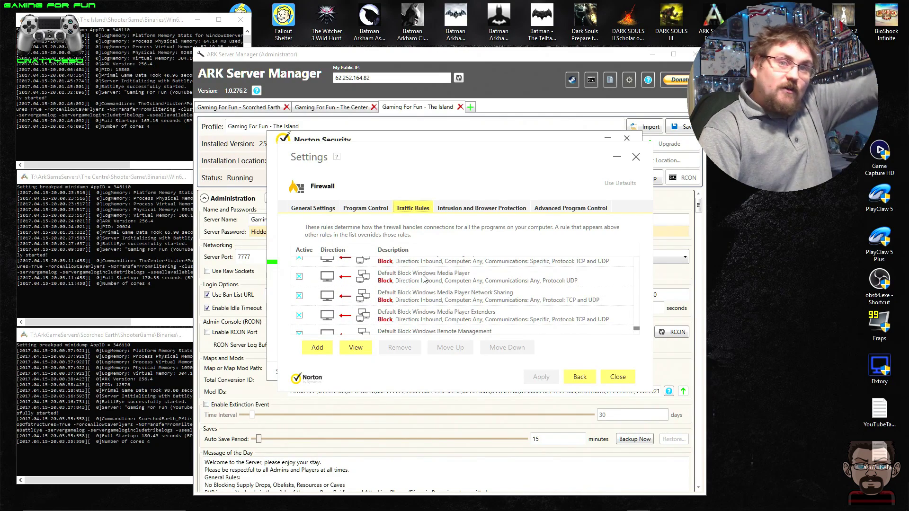
pyautogui.scroll(-3, 424, 275)
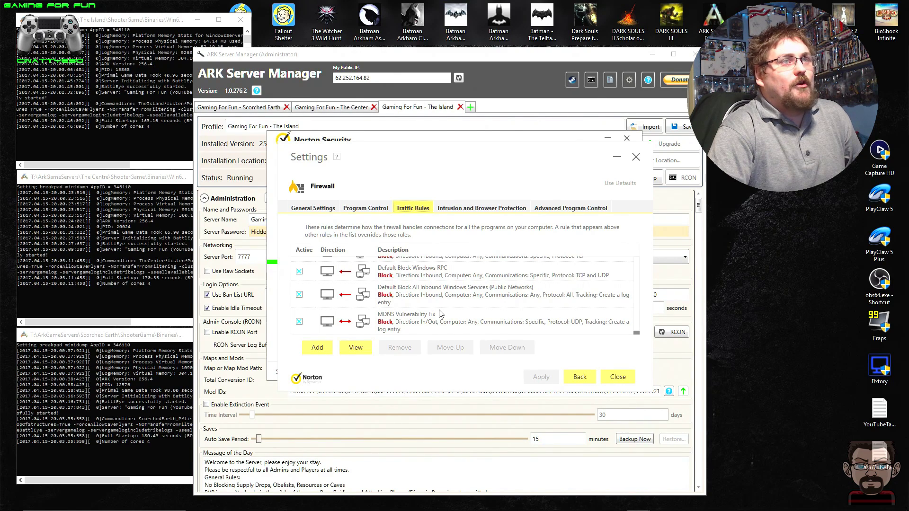
pyautogui.scroll(2, 430, 314)
pyautogui.scroll(-2, 430, 315)
pyautogui.scroll(2, 430, 315)
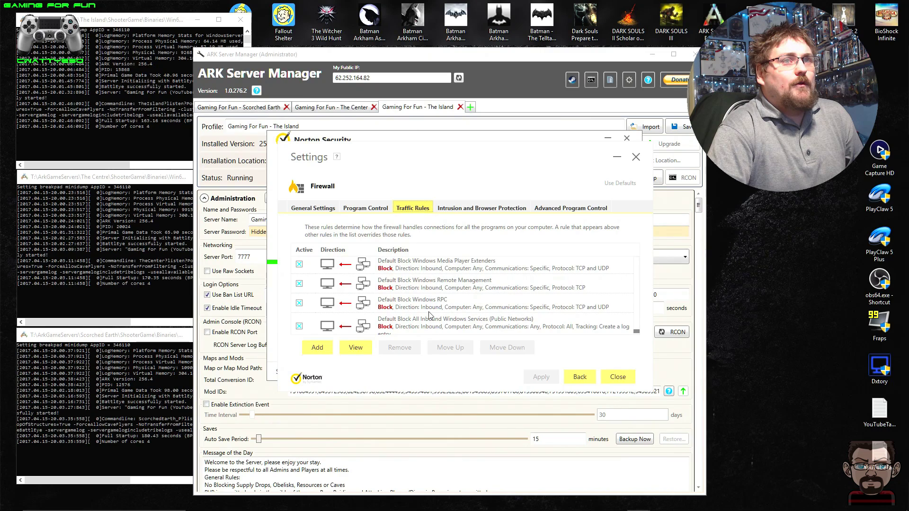
pyautogui.scroll(5, 430, 314)
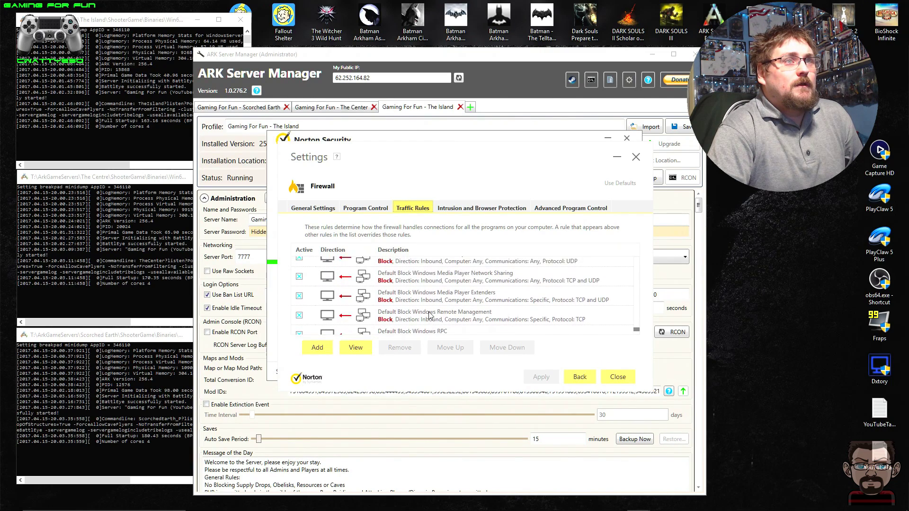
pyautogui.scroll(10, 430, 315)
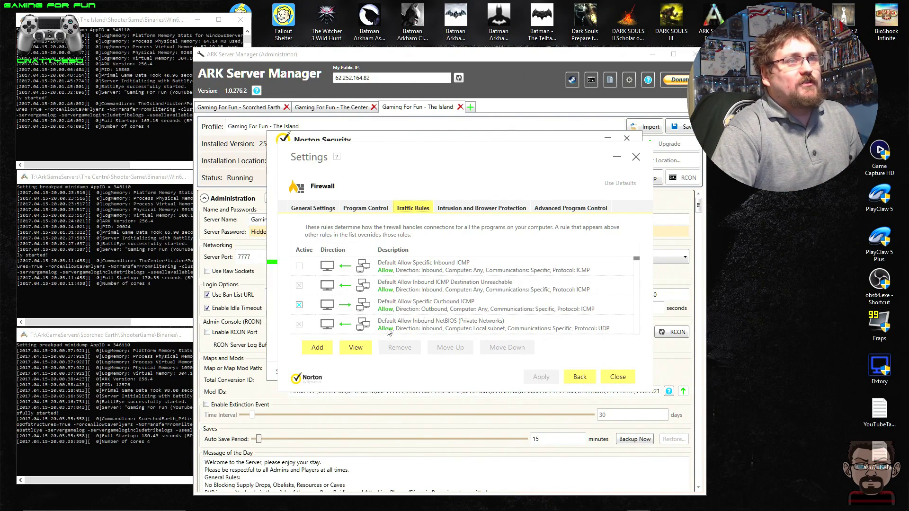
pyautogui.scroll(-3, 449, 284)
pyautogui.scroll(-5, 449, 284)
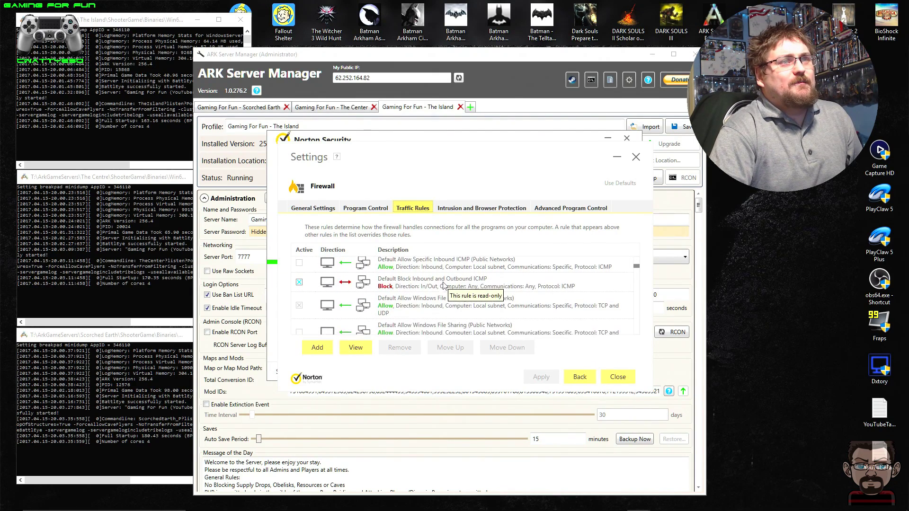
pyautogui.scroll(-2, 424, 289)
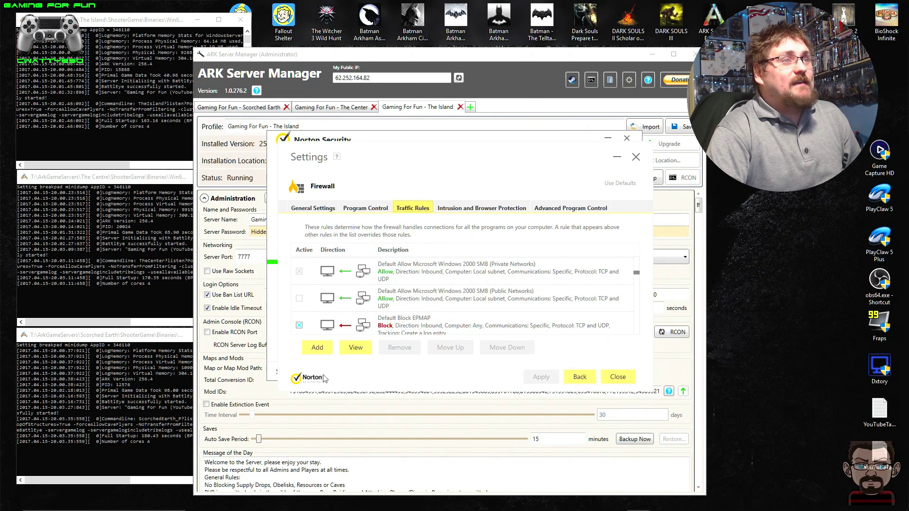
# - Start a new traffic rule that allows connections to and from any computer
pyautogui.click(316, 348)
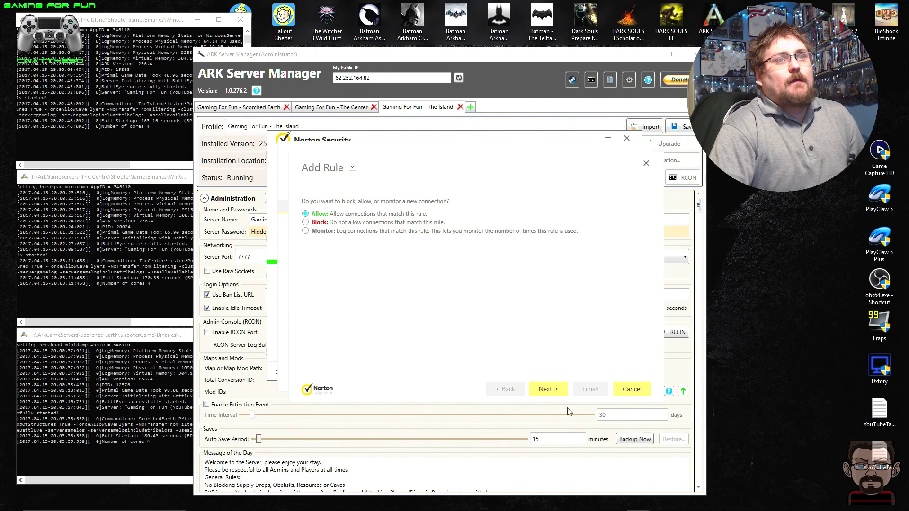
pyautogui.click(557, 392)
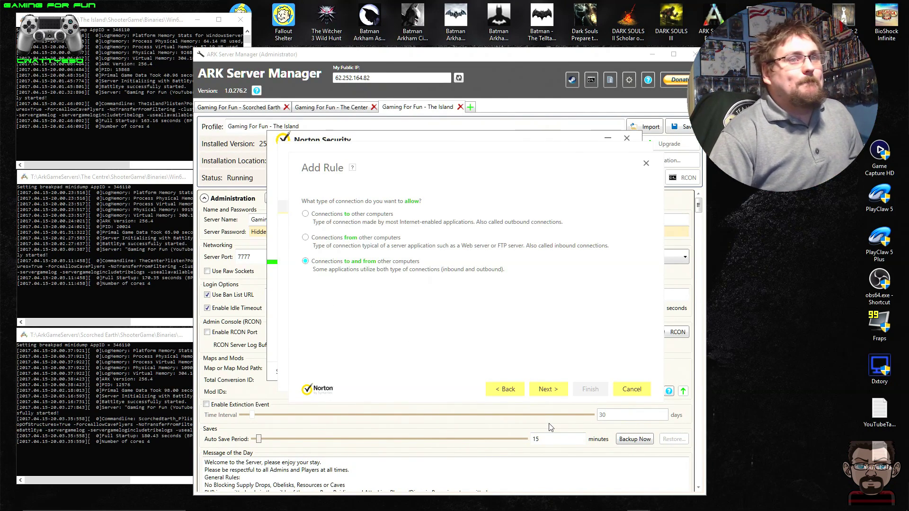
pyautogui.click(550, 392)
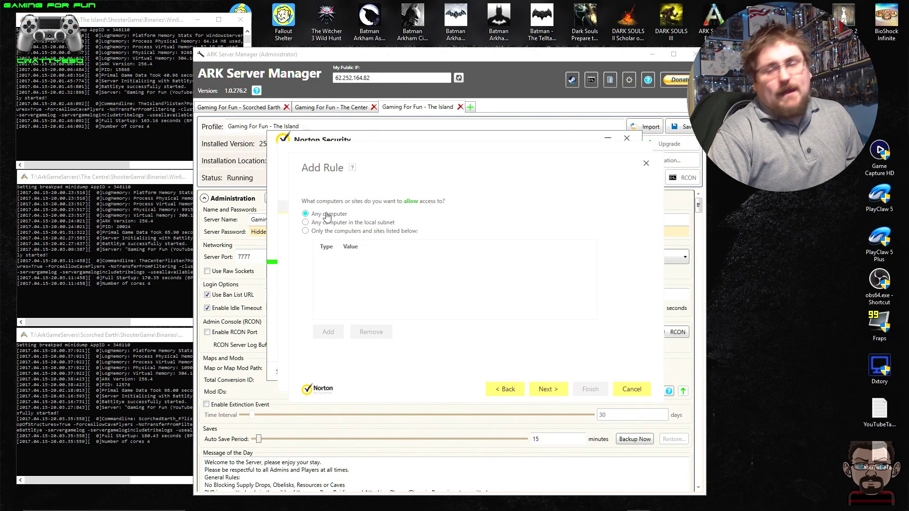
pyautogui.click(556, 395)
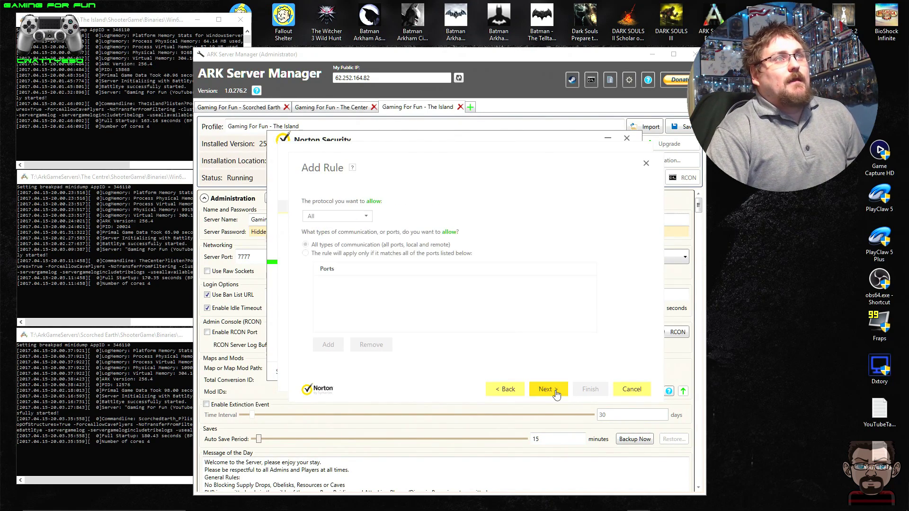
# - Set the rule's protocol to TCP and UDP and limit it to listed ports, adding the remote port range 7770 to 7790
pyautogui.click(352, 217)
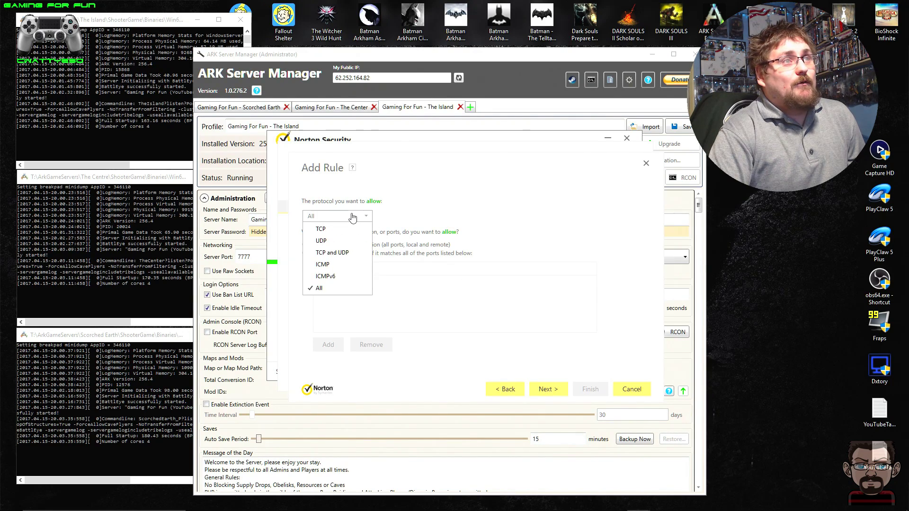
pyautogui.click(334, 253)
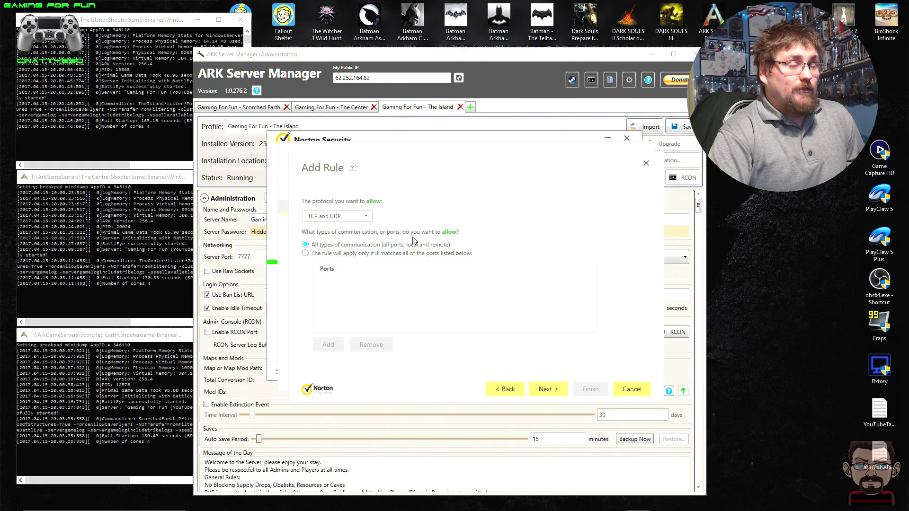
pyautogui.click(354, 255)
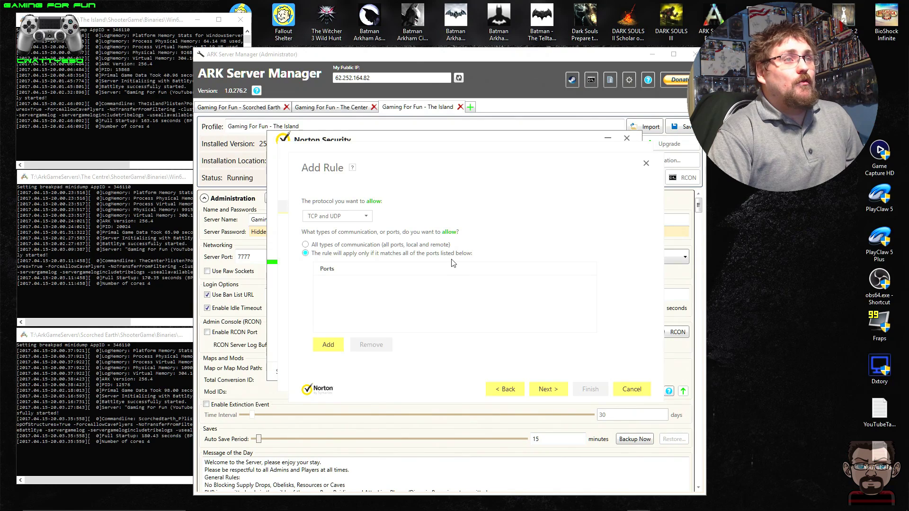
pyautogui.click(328, 346)
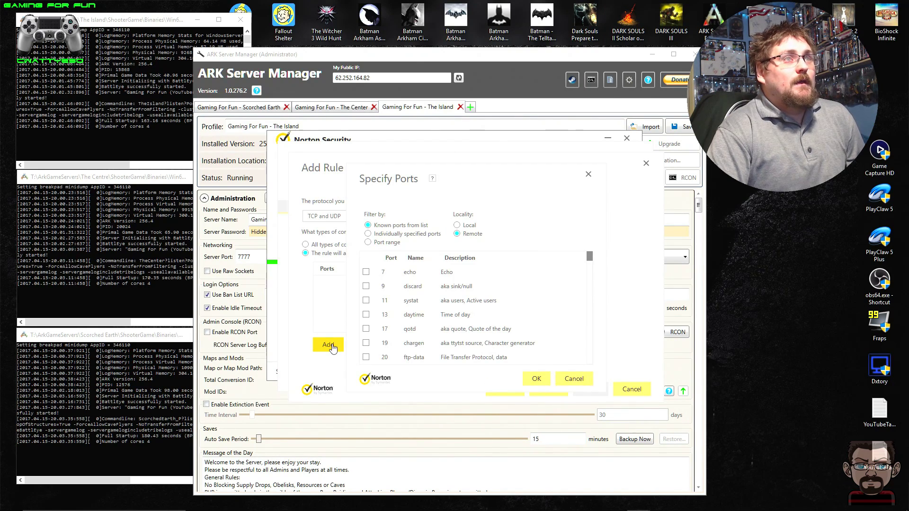
pyautogui.click(368, 242)
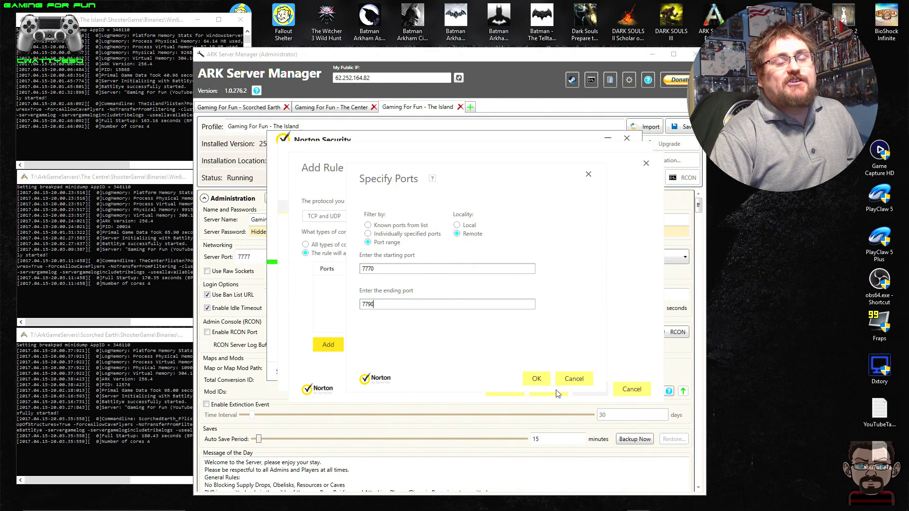
pyautogui.click(536, 379)
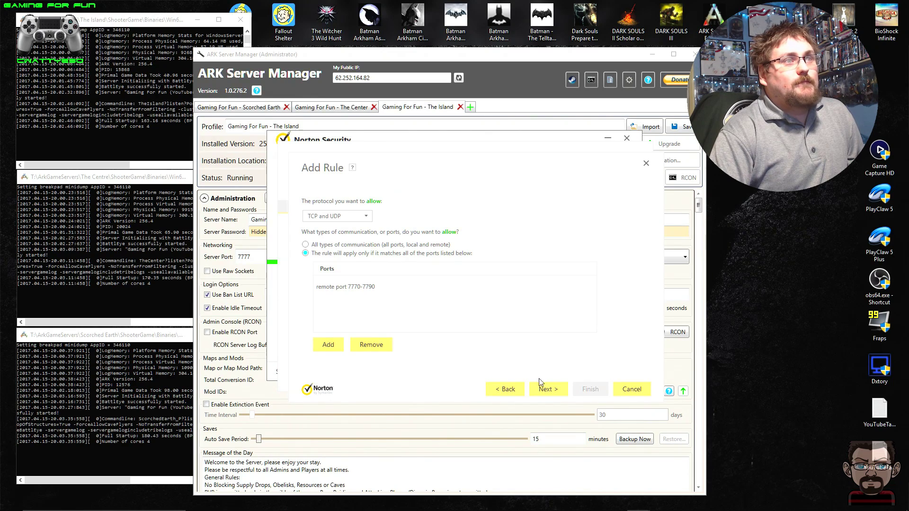
# - Add a second remote port range from 27010 to 27030 to the rule
pyautogui.click(333, 346)
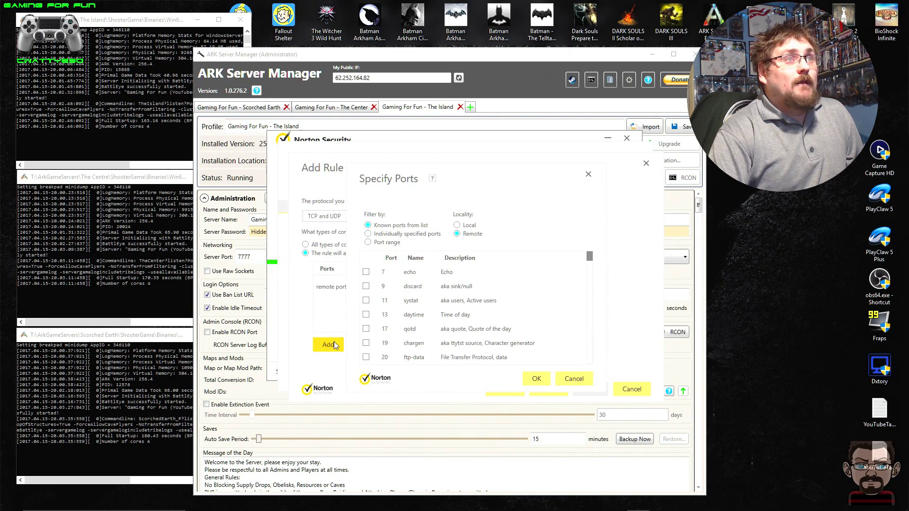
pyautogui.click(373, 244)
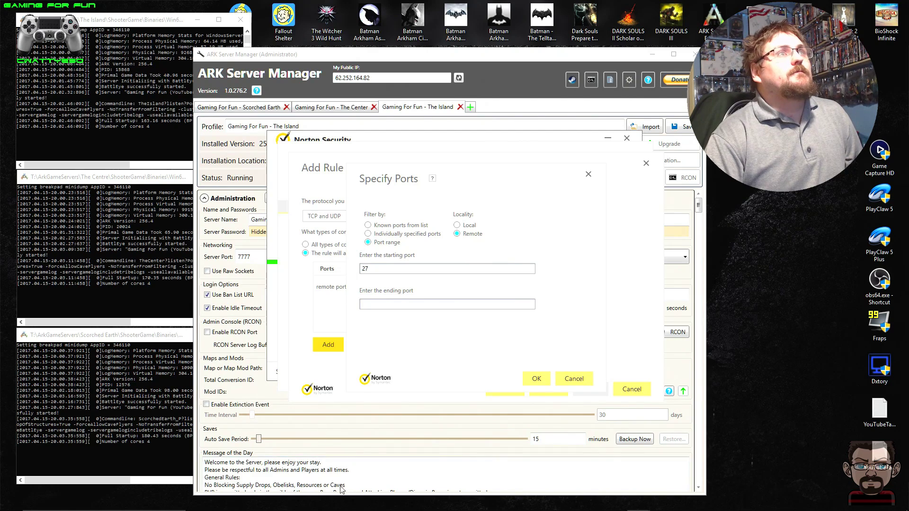
pyautogui.click(384, 57)
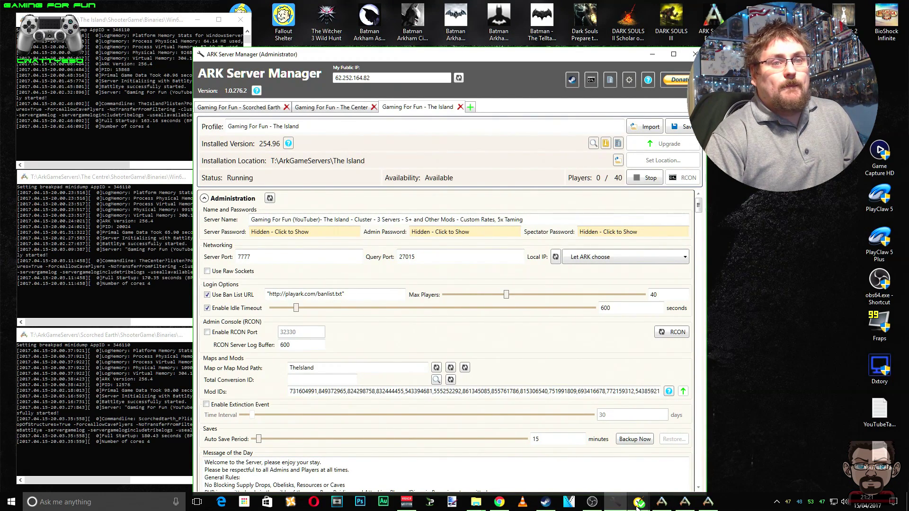
pyautogui.moveTo(634, 504)
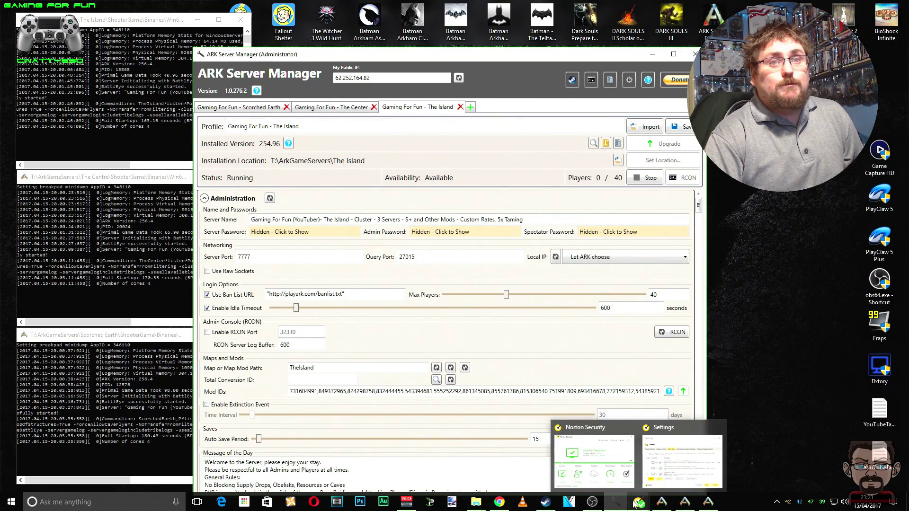
pyautogui.click(667, 440)
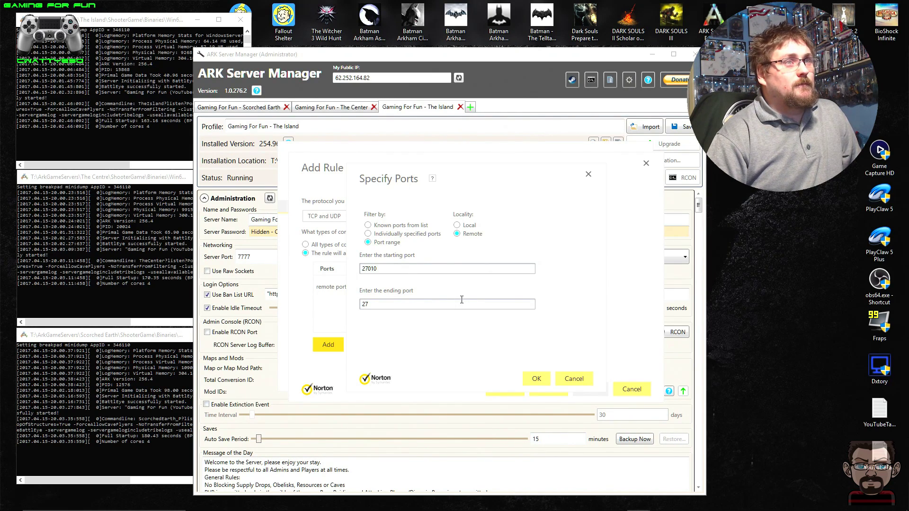
pyautogui.write('30')
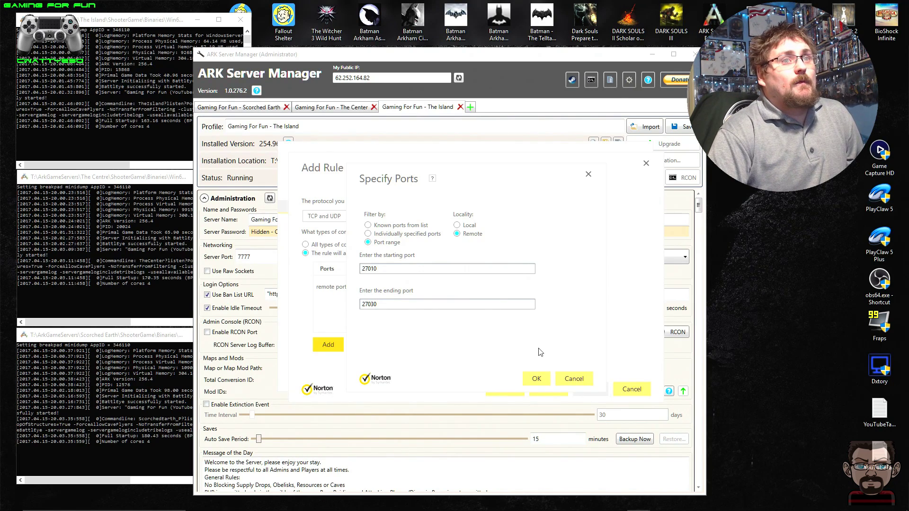
pyautogui.click(536, 378)
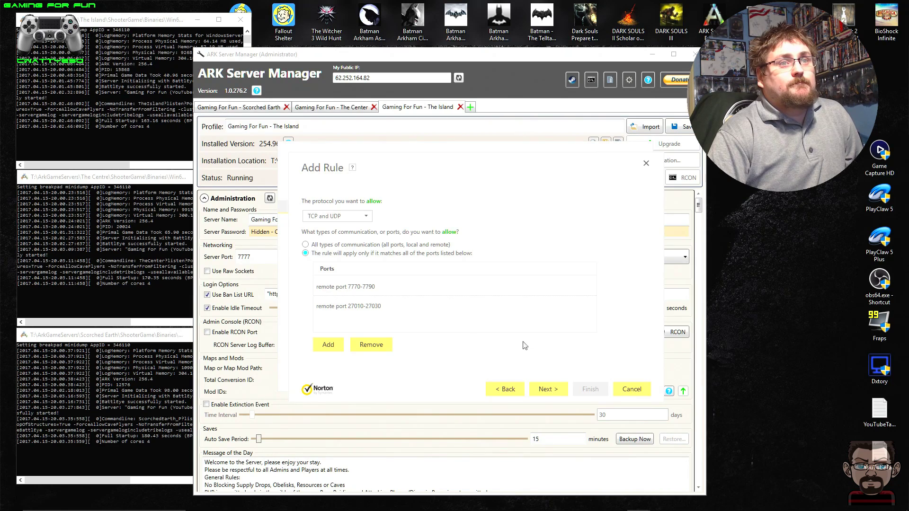
# - Keep the default logging, NAT traversal and name options through to the new rule's summary, and discard the rule
pyautogui.click(548, 388)
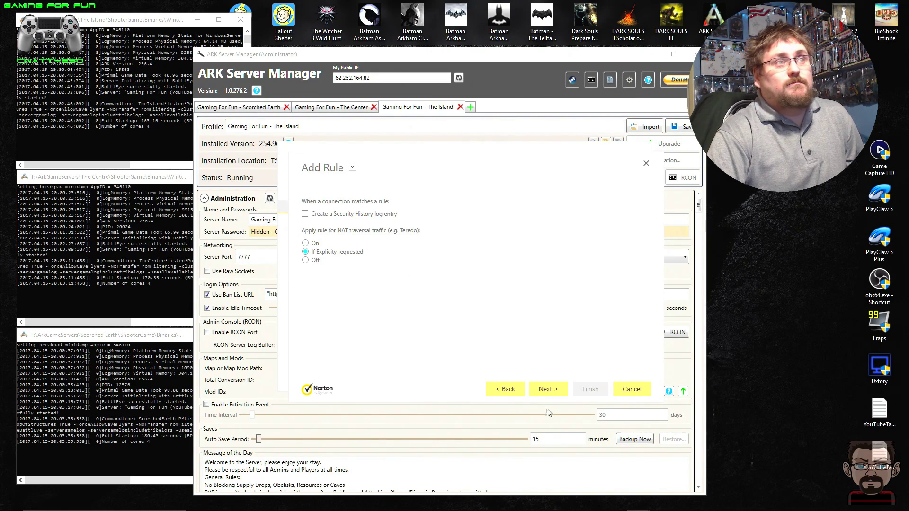
pyautogui.click(548, 388)
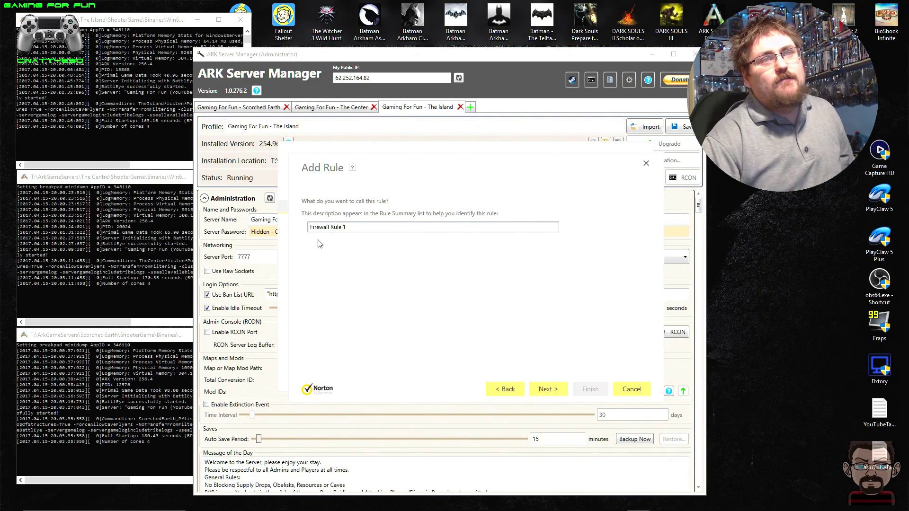
pyautogui.click(534, 388)
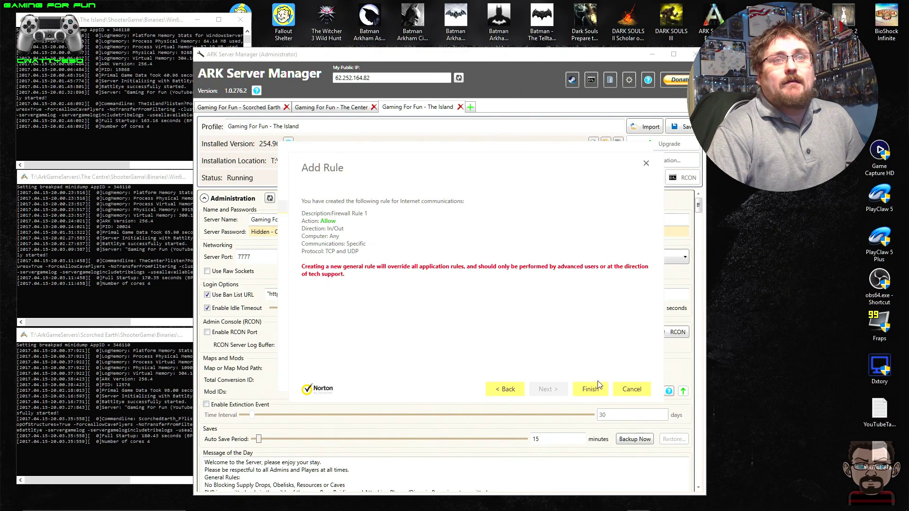
pyautogui.click(628, 389)
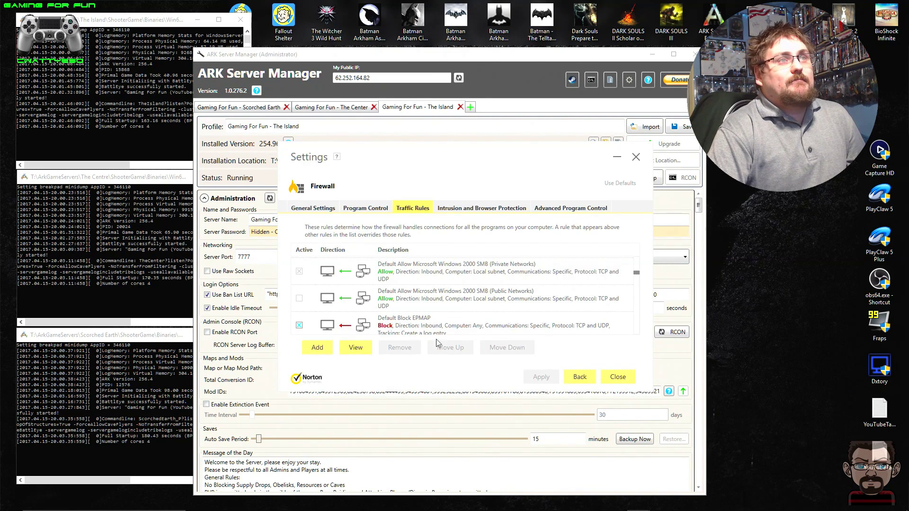
# - Look through the firewall's traffic rules, from the inbound allow rules to the final block rules, and close the firewall settings
pyautogui.scroll(-5, 478, 321)
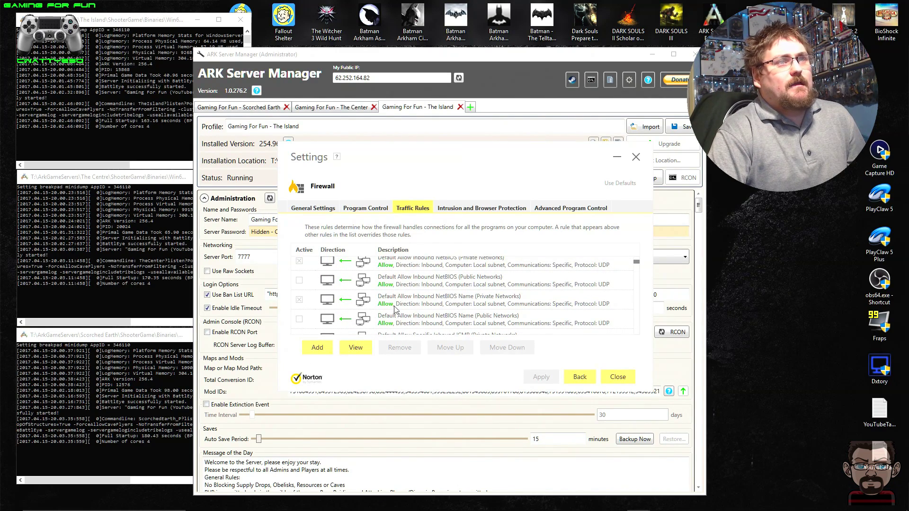
pyautogui.scroll(3, 394, 307)
pyautogui.scroll(-5, 382, 304)
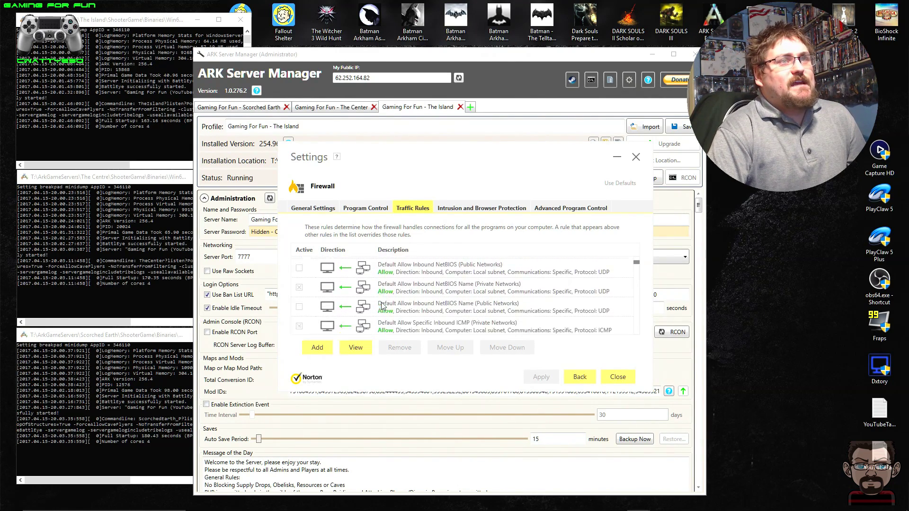
pyautogui.scroll(-8, 382, 306)
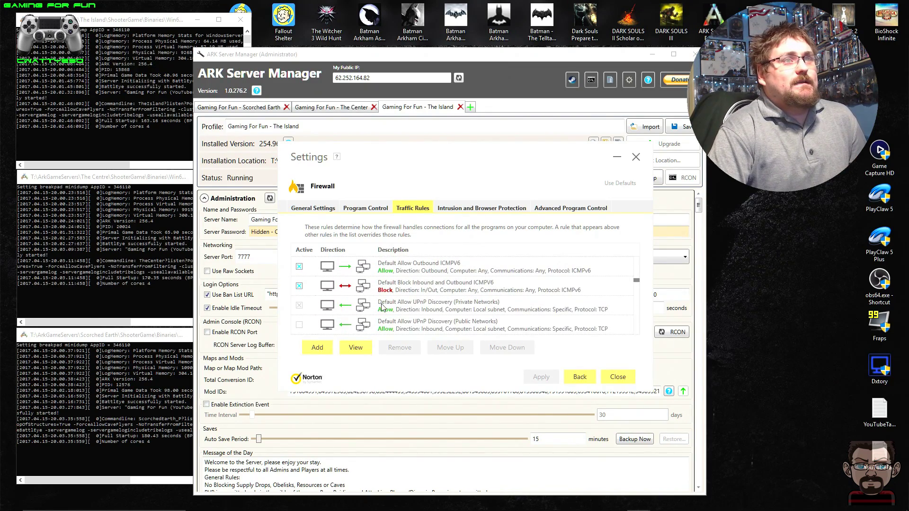
pyautogui.scroll(-10, 382, 308)
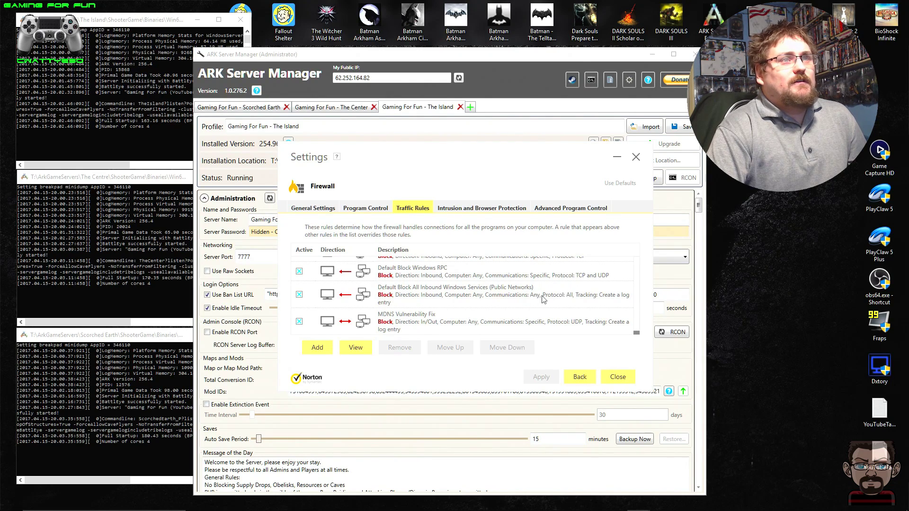
pyautogui.scroll(3, 464, 302)
pyautogui.scroll(3, 464, 301)
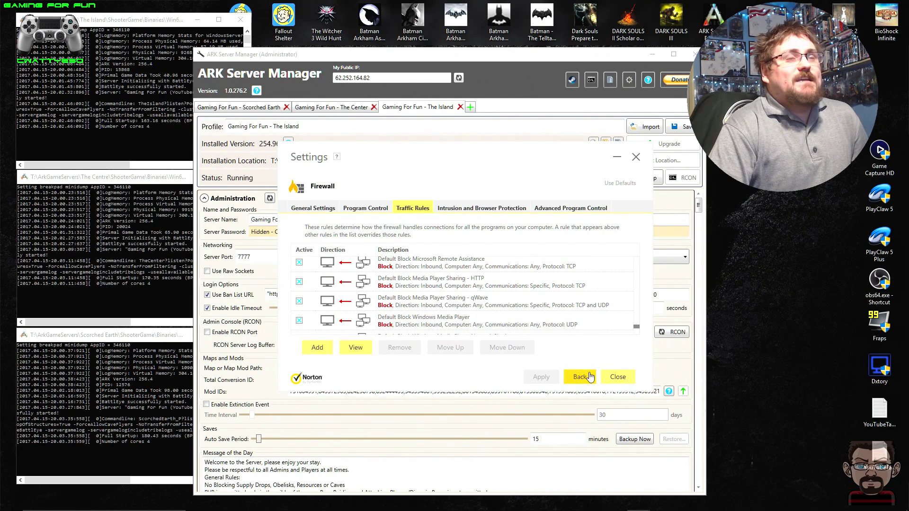
pyautogui.click(615, 378)
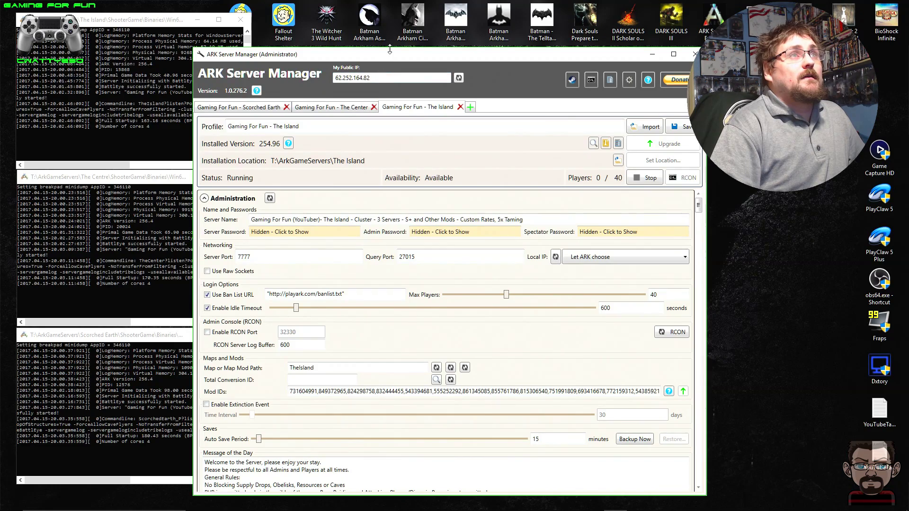
# - Move ARK Server Manager clear of the server consoles and review The Island's rules, message of the day and server options
pyautogui.moveTo(388, 58); pyautogui.dragTo(459, 42)
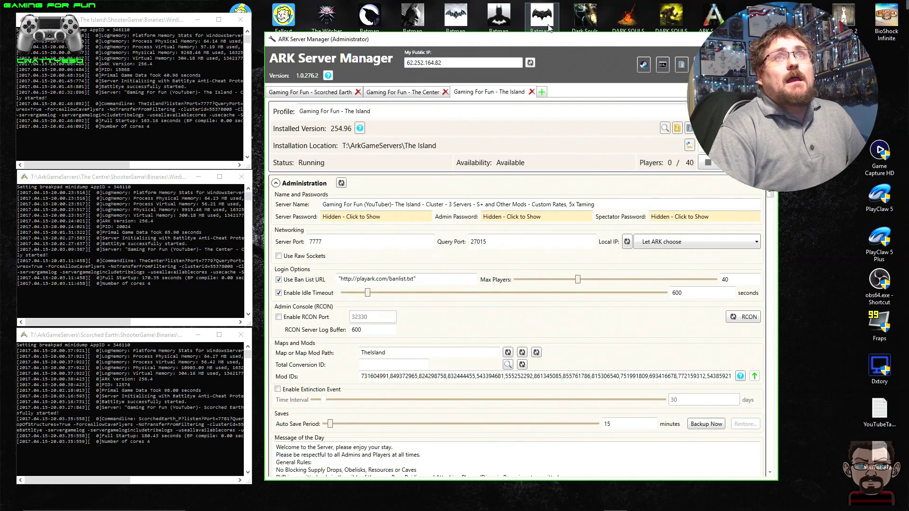
pyautogui.click(723, 21)
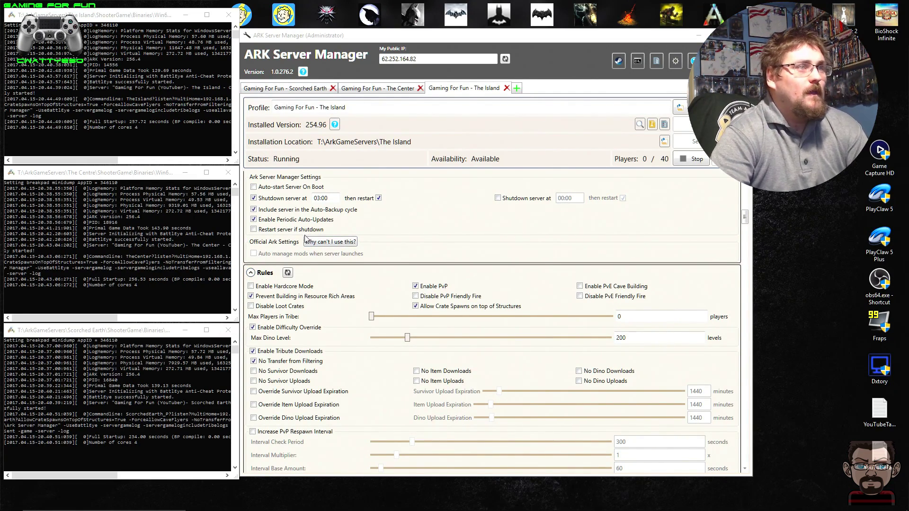
pyautogui.moveTo(266, 355)
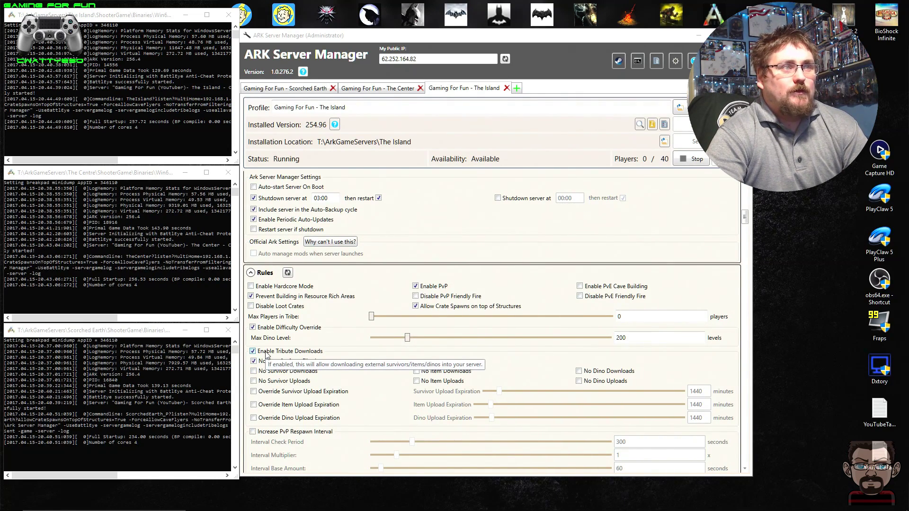
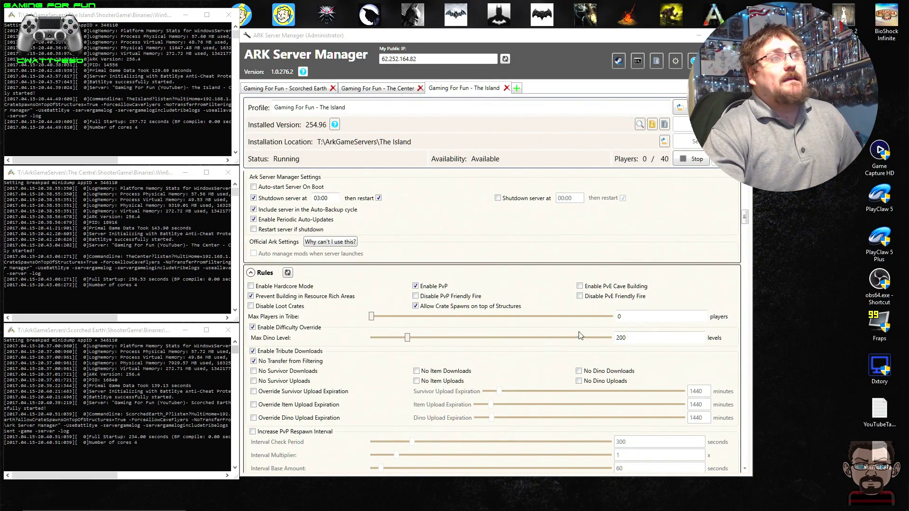
pyautogui.scroll(15, 520, 336)
pyautogui.scroll(-15, 519, 335)
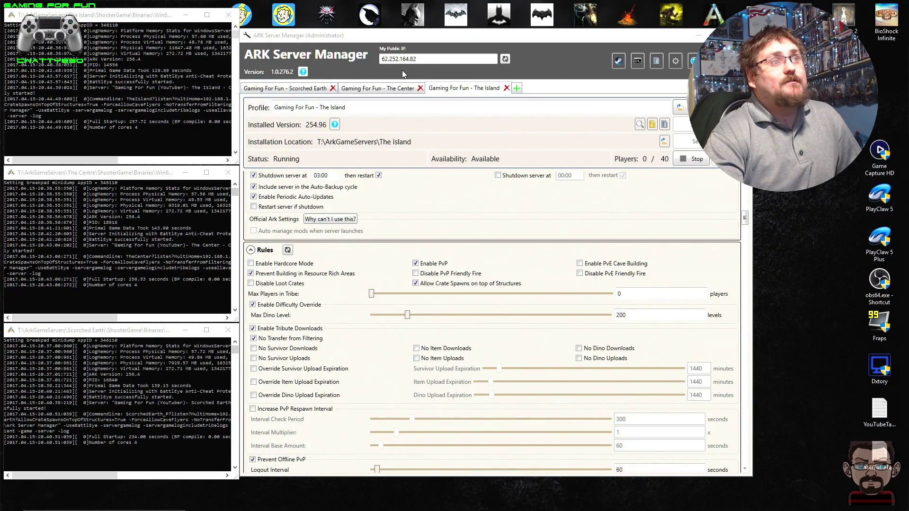
pyautogui.scroll(10, 400, 287)
pyautogui.scroll(10, 400, 288)
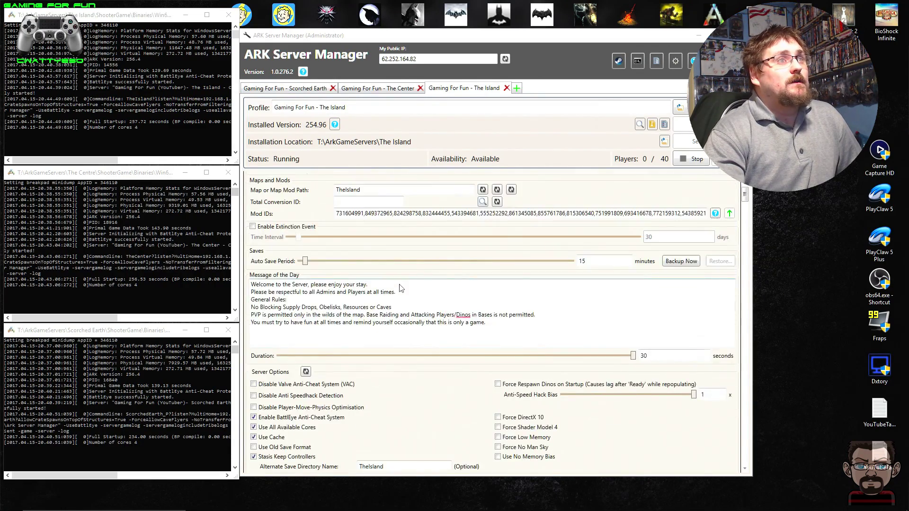
pyautogui.scroll(-9, 400, 287)
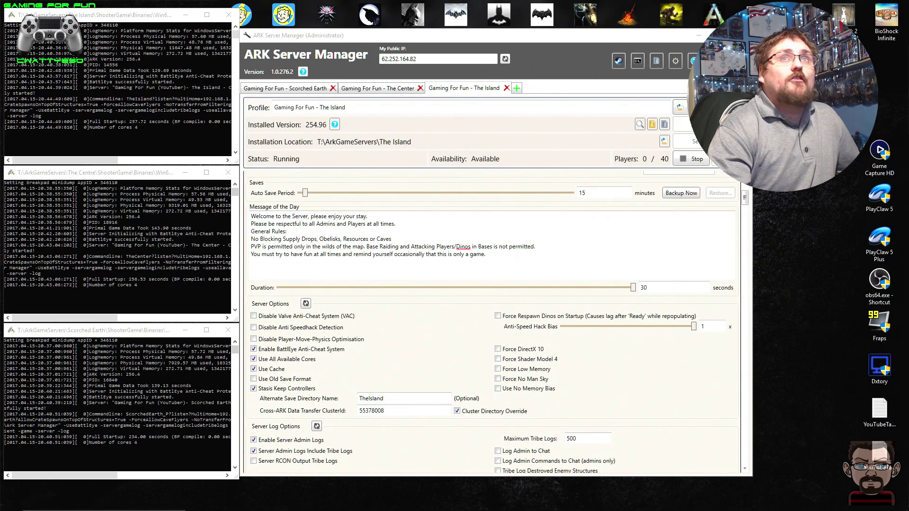
# - Launch the ARK game and return to ARK Server Manager at The Island's Administration settings
pyautogui.doubleClick(720, 17)
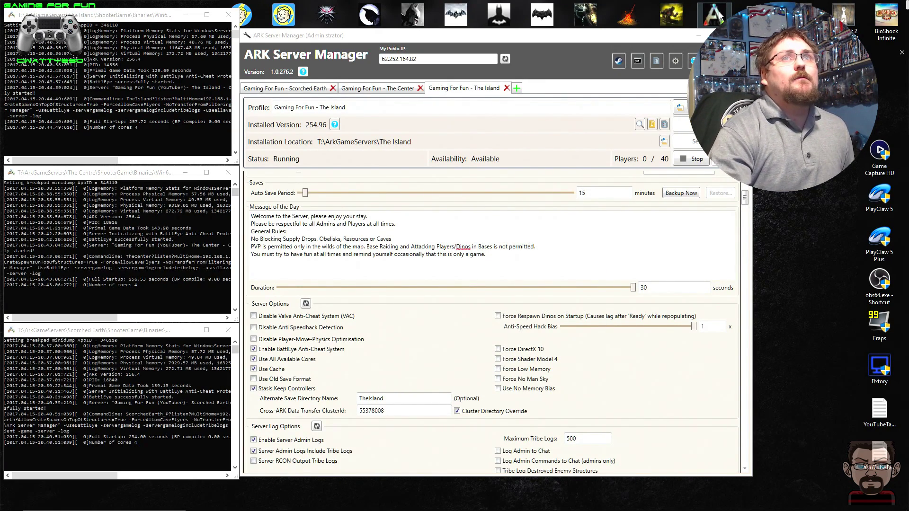
pyautogui.moveTo(539, 509)
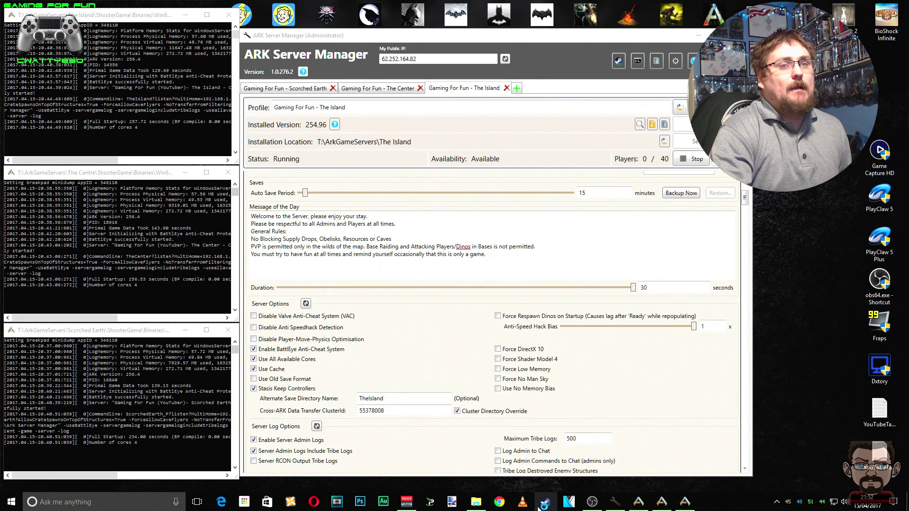
pyautogui.moveTo(590, 506)
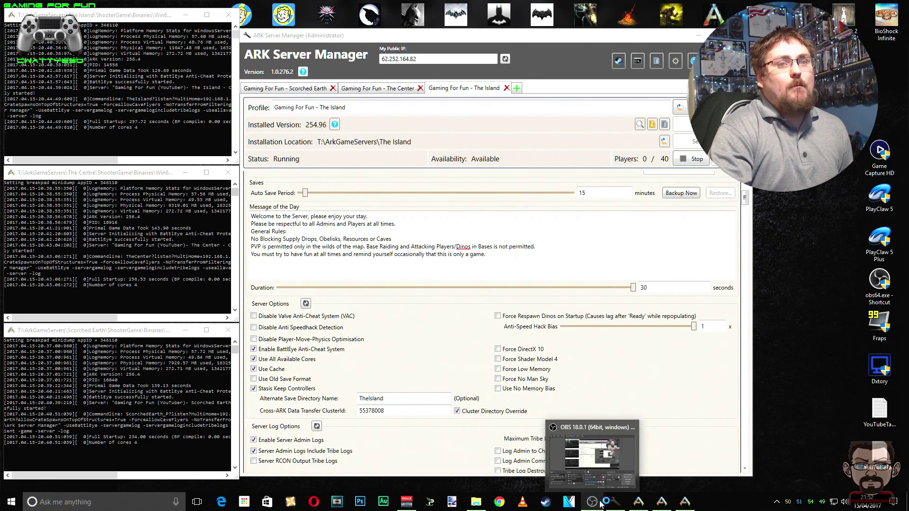
pyautogui.click(624, 506)
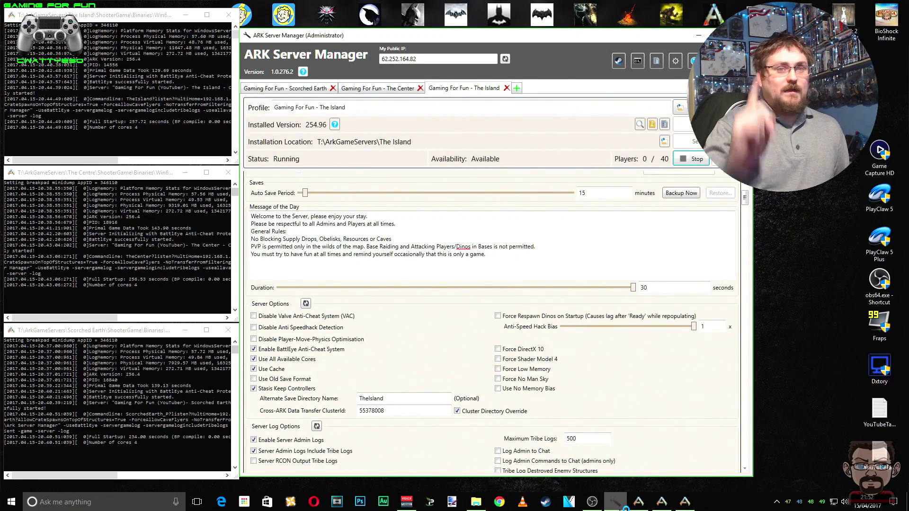
pyautogui.scroll(4, 623, 377)
pyautogui.scroll(6, 625, 388)
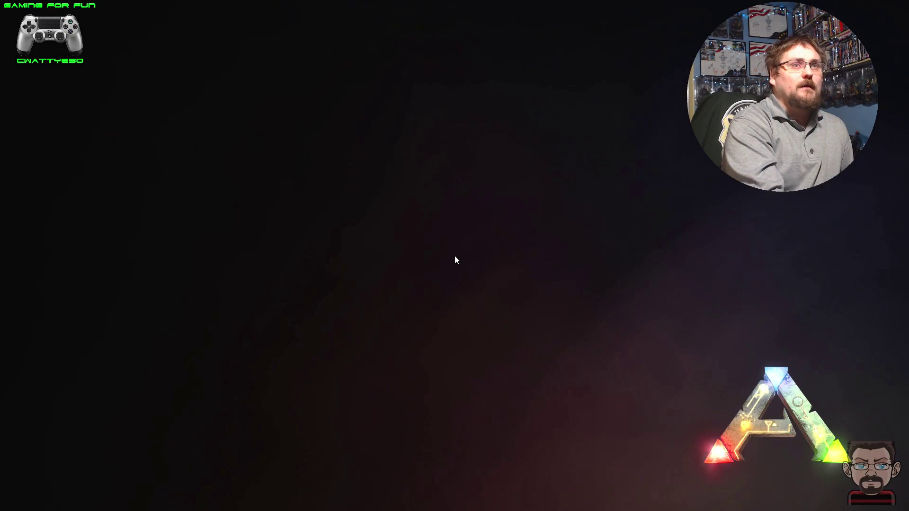
pyautogui.hotkey('alt', 'Tab')
pyautogui.press('Tab')
pyautogui.press('Tab')
pyautogui.press('Tab')
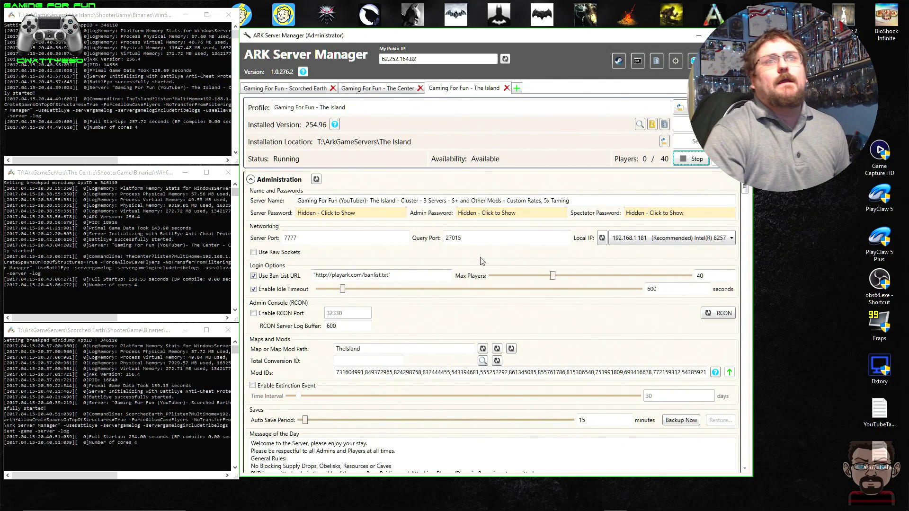
# - Try the IPVanish adapter as The Island's local IP and set it back to the recommended 192.168.1.181 Intel network connection
pyautogui.click(644, 241)
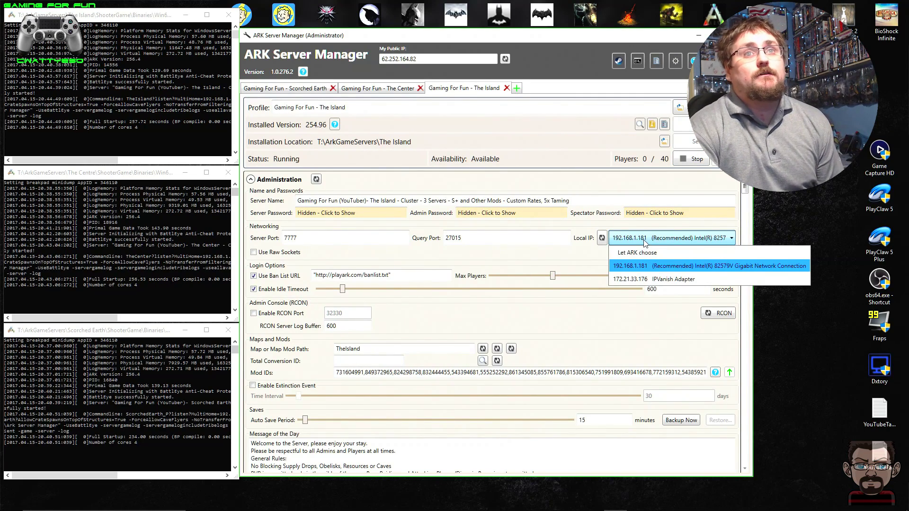
pyautogui.click(598, 256)
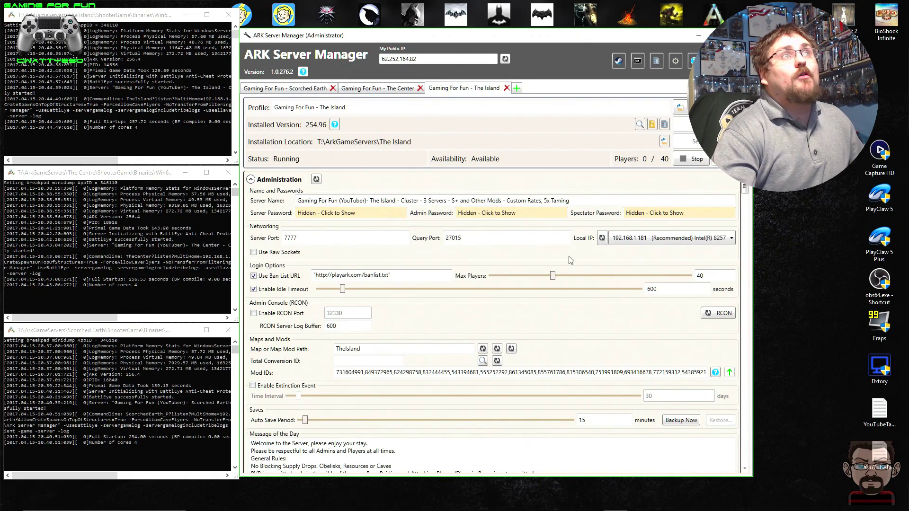
pyautogui.click(666, 247)
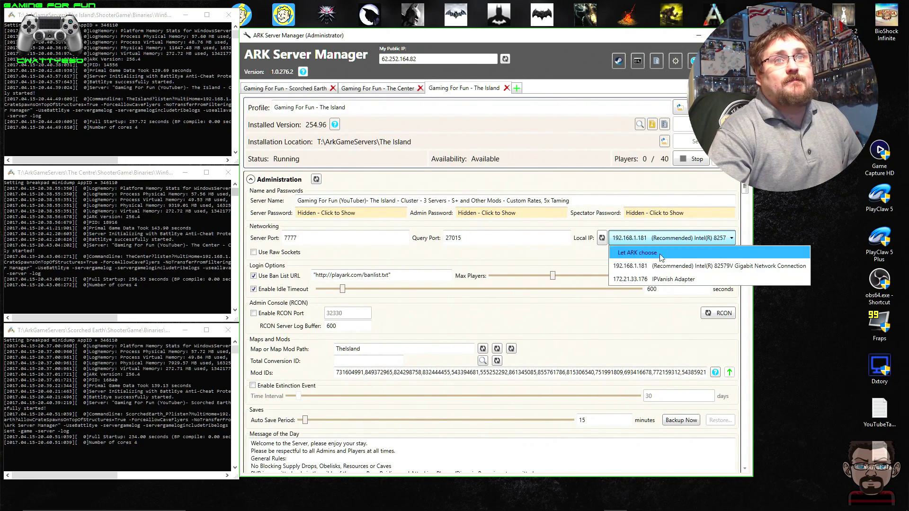
pyautogui.click(649, 280)
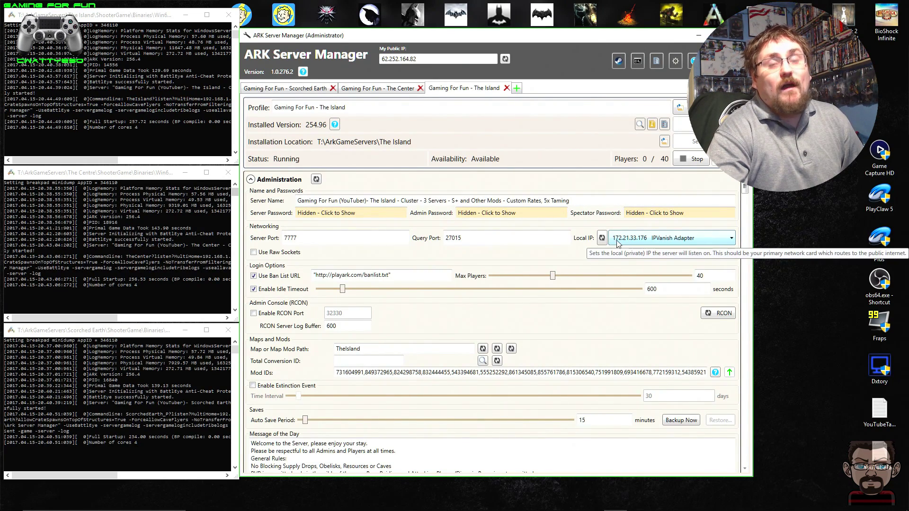
pyautogui.click(659, 241)
pyautogui.click(654, 266)
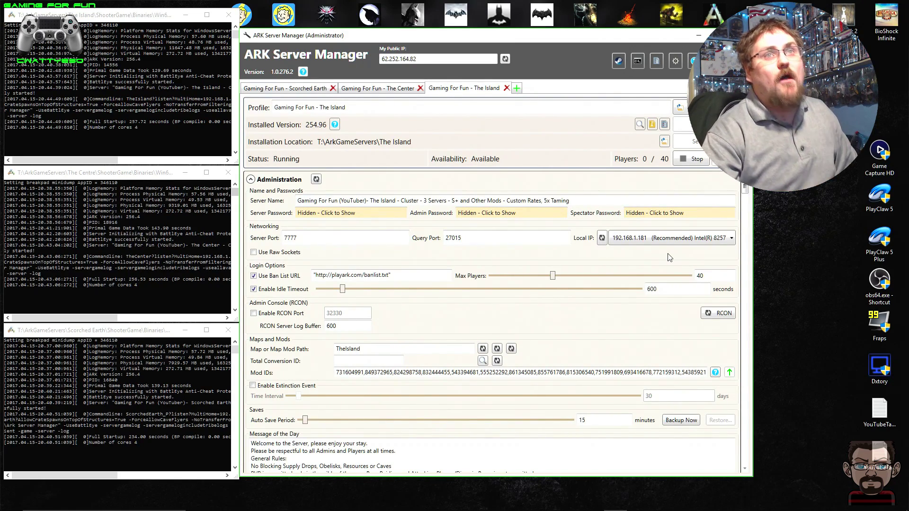
pyautogui.click(643, 238)
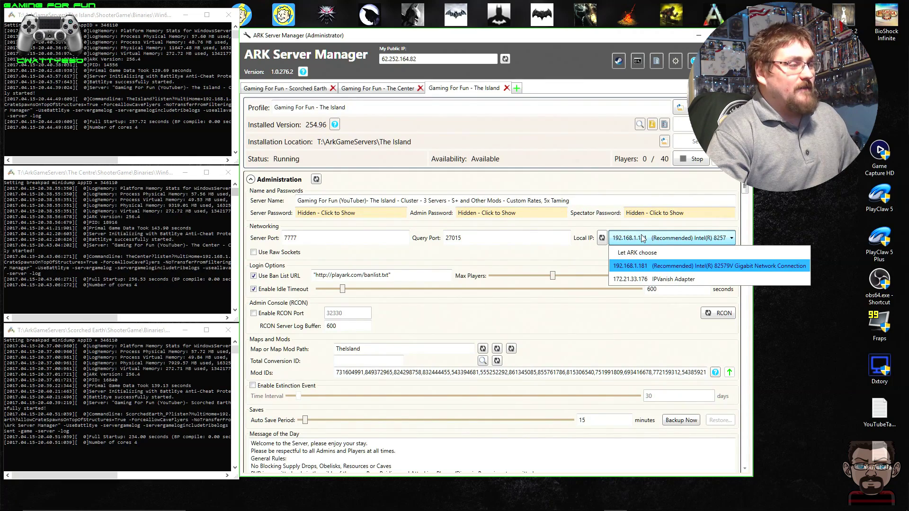
pyautogui.click(648, 278)
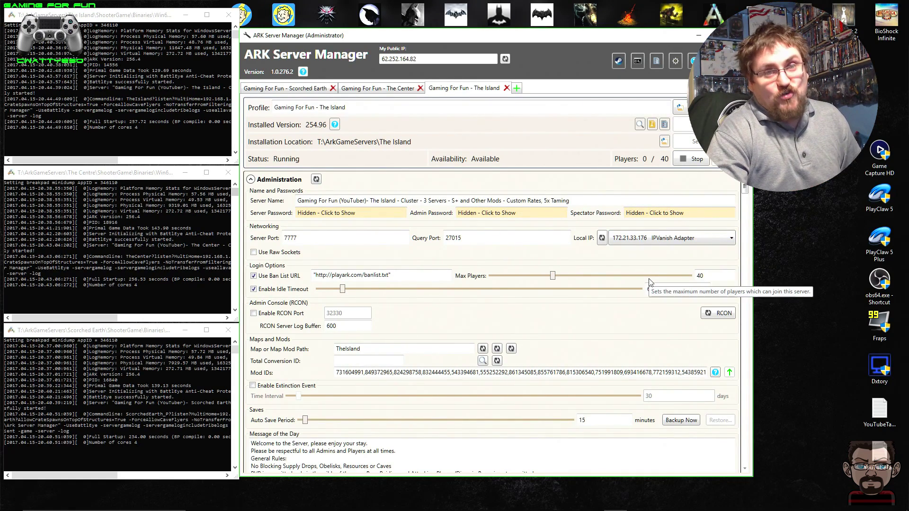
pyautogui.click(625, 242)
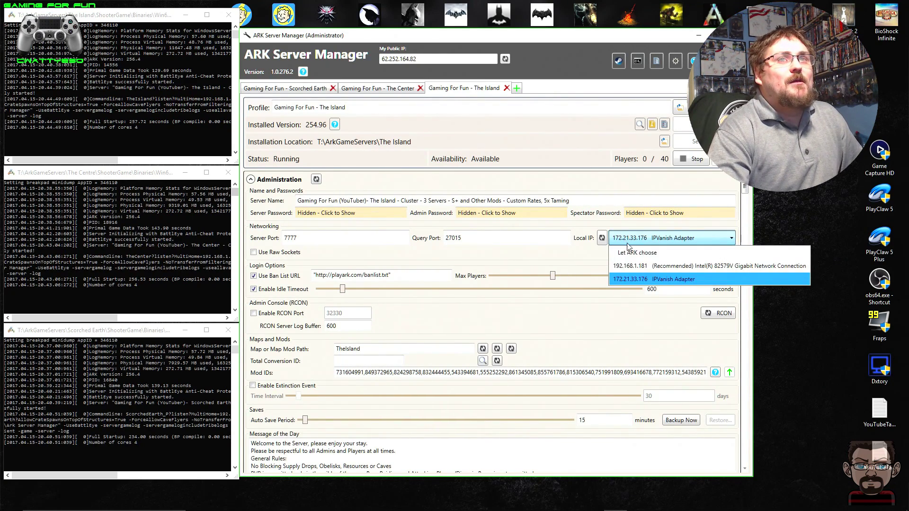
pyautogui.click(635, 261)
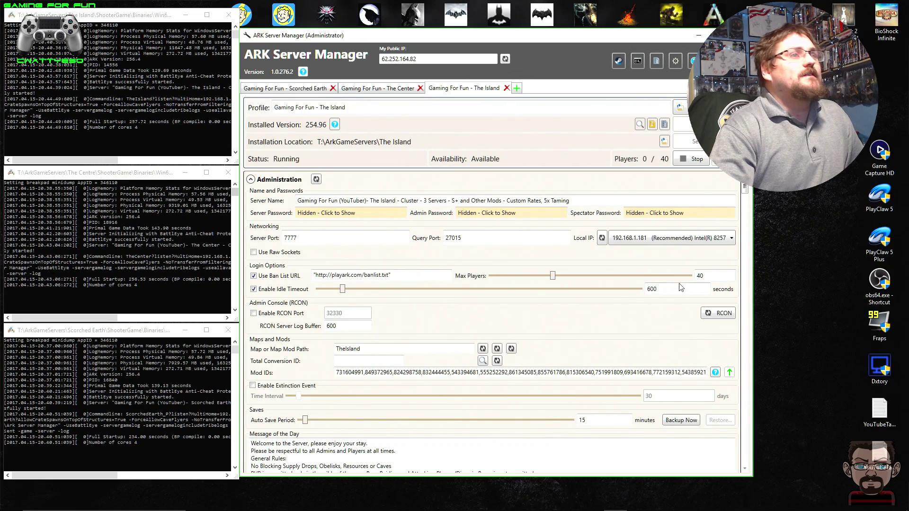
# - Switch to the running ARK game and open its session list of servers to join
pyautogui.moveTo(440, 510)
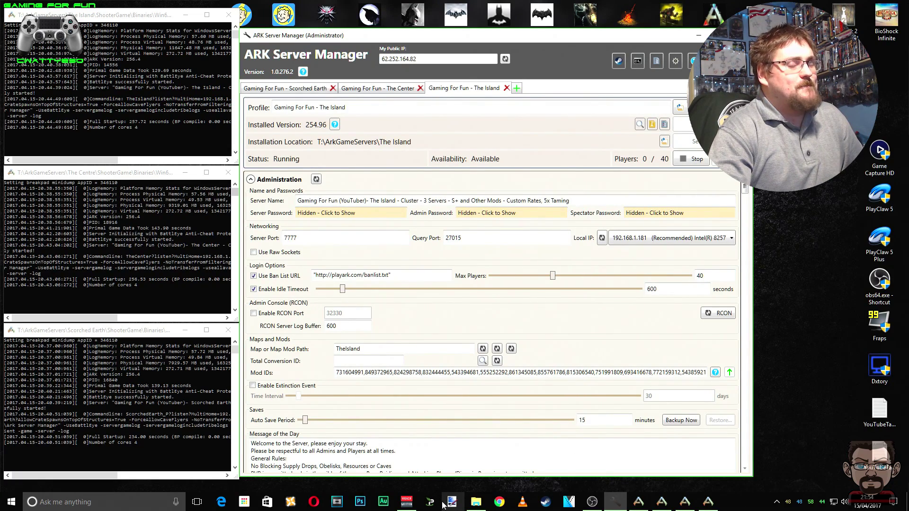
pyautogui.click(708, 502)
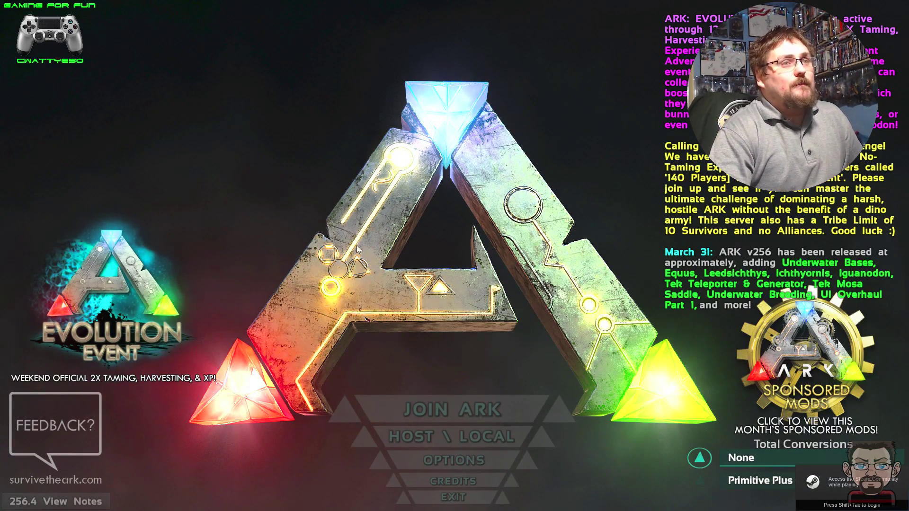
pyautogui.click(461, 407)
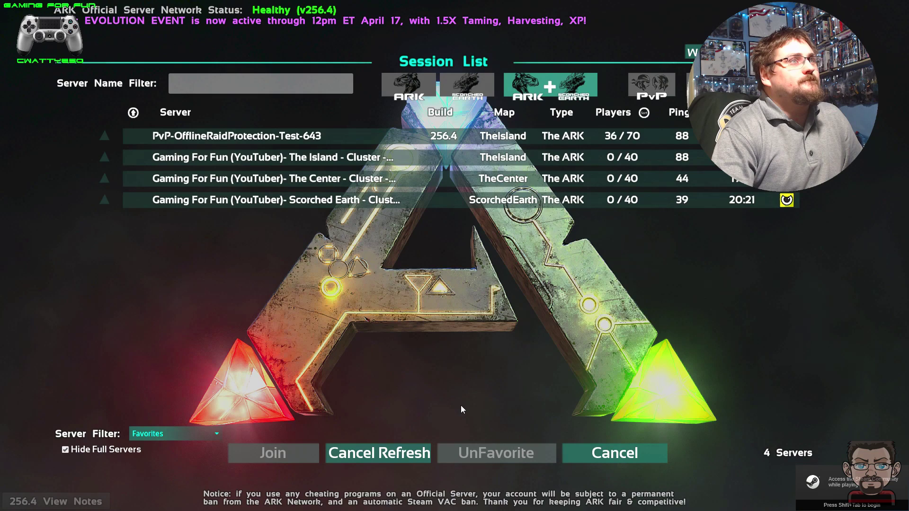
# - Filter the session list to UnOfficial servers and locate the Gaming For Fun Island, Scorched Earth and Center cluster servers
pyautogui.click(213, 434)
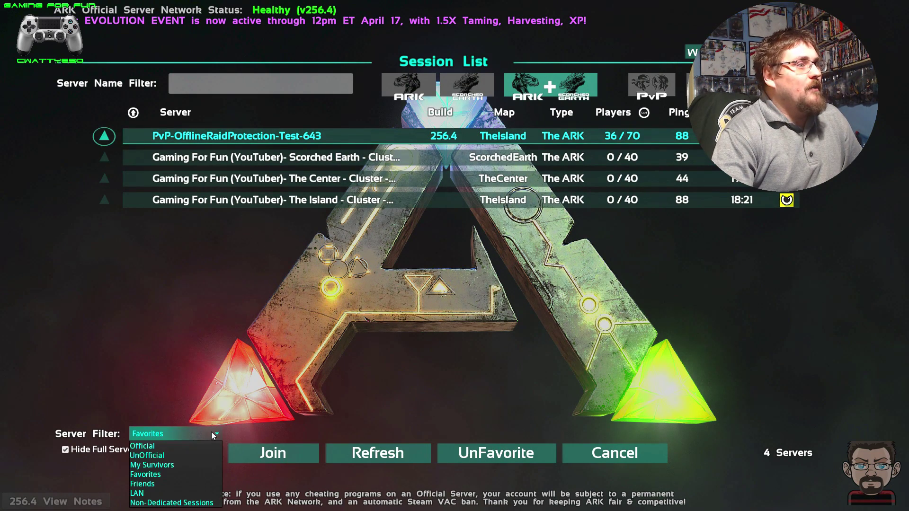
pyautogui.click(172, 456)
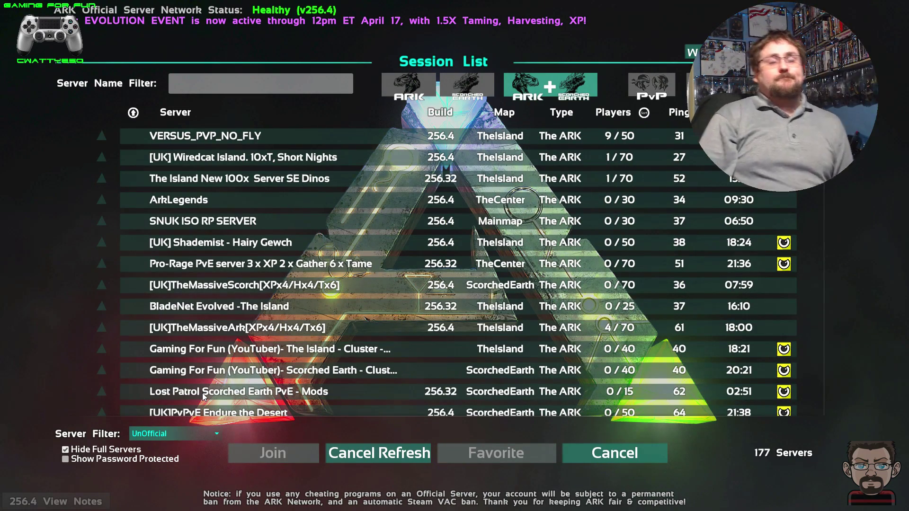
pyautogui.click(244, 350)
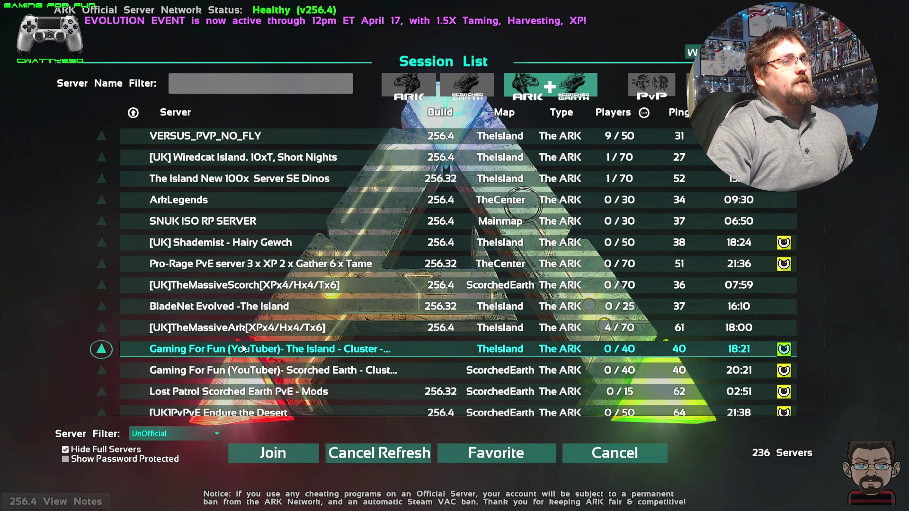
pyautogui.click(240, 371)
pyautogui.scroll(-3, 241, 372)
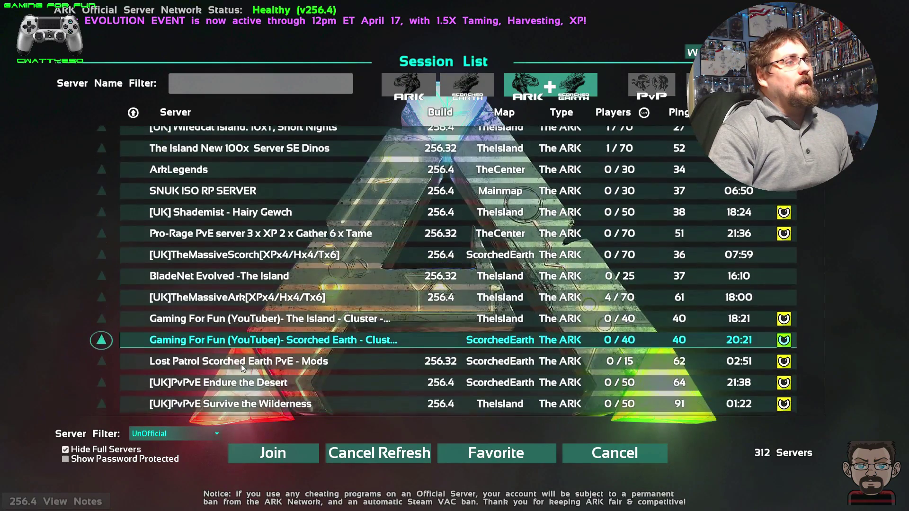
pyautogui.click(241, 364)
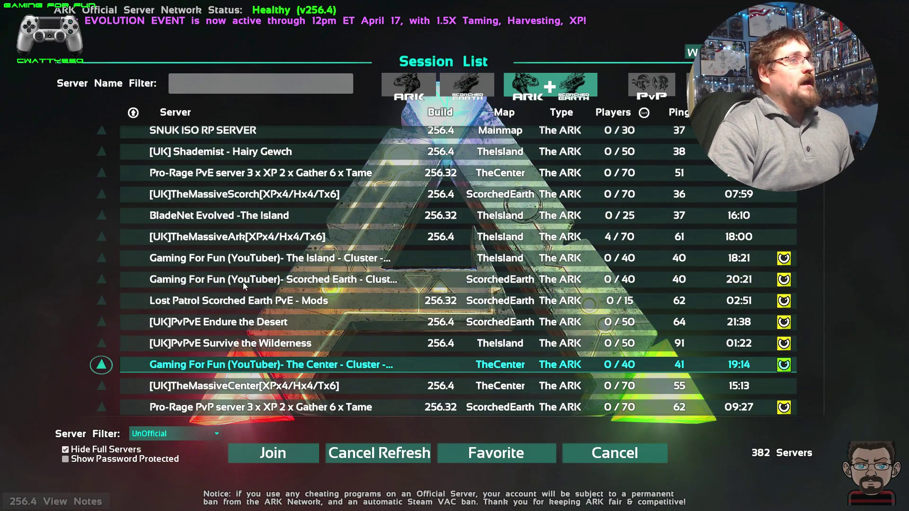
# - Join the Gaming For Fun (YouTuber) The Island cluster server from the unofficial session list
pyautogui.click(260, 257)
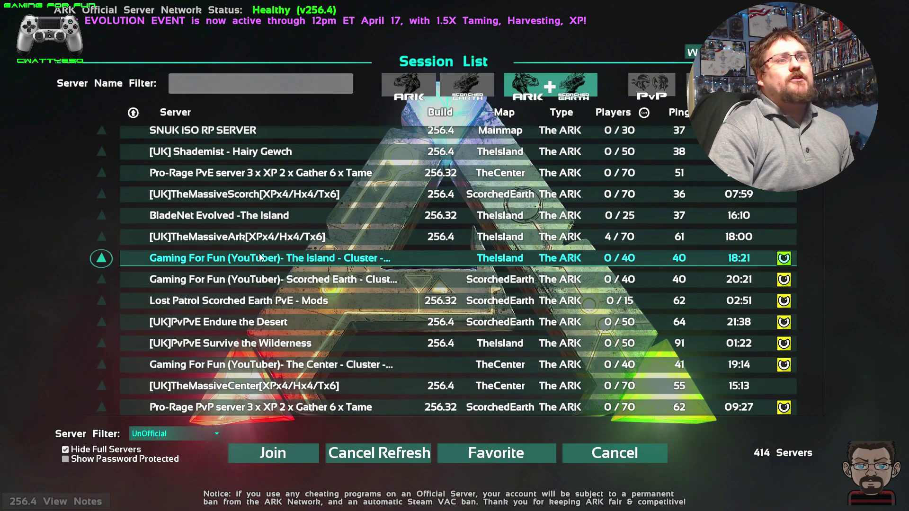
pyautogui.click(278, 454)
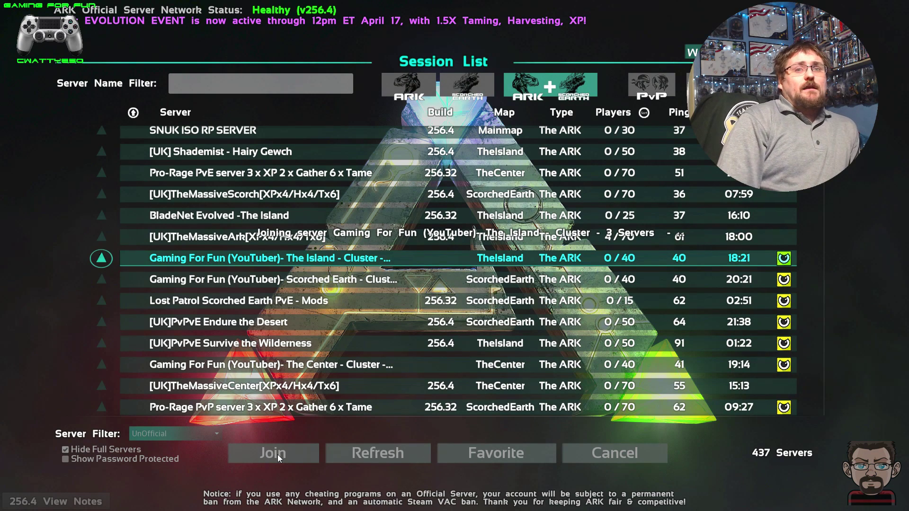